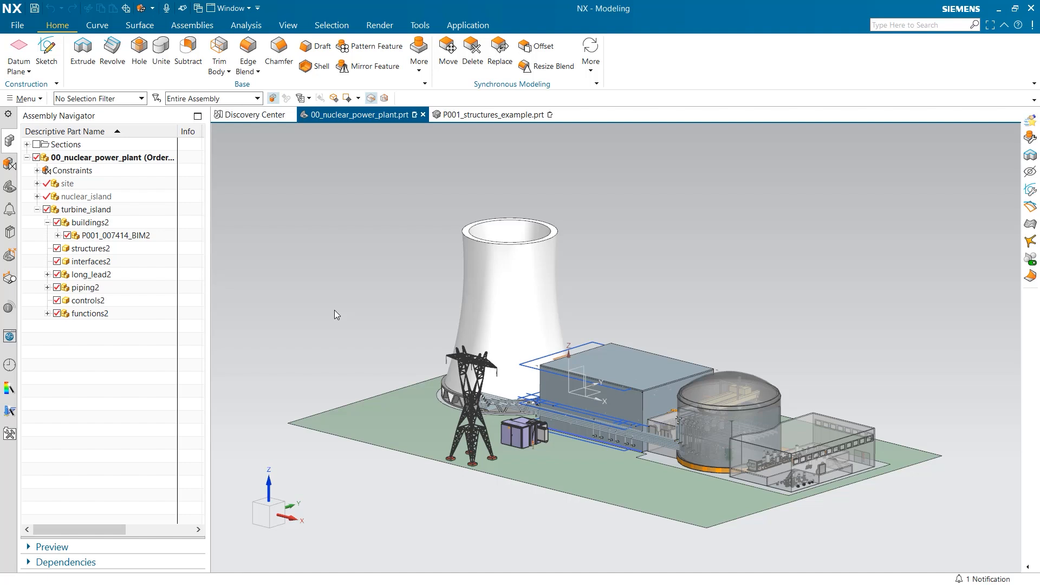
Replace the P001_007414_BIM2 component under buildings2 with the loaded part P001_structures_example.
right_click(116, 232)
left_click(160, 377)
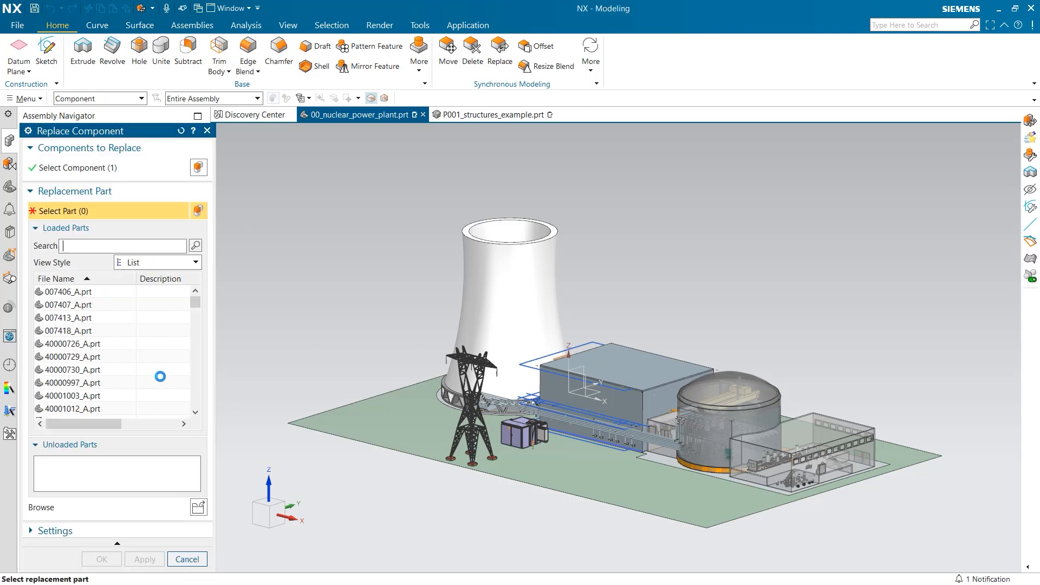
type("stru")
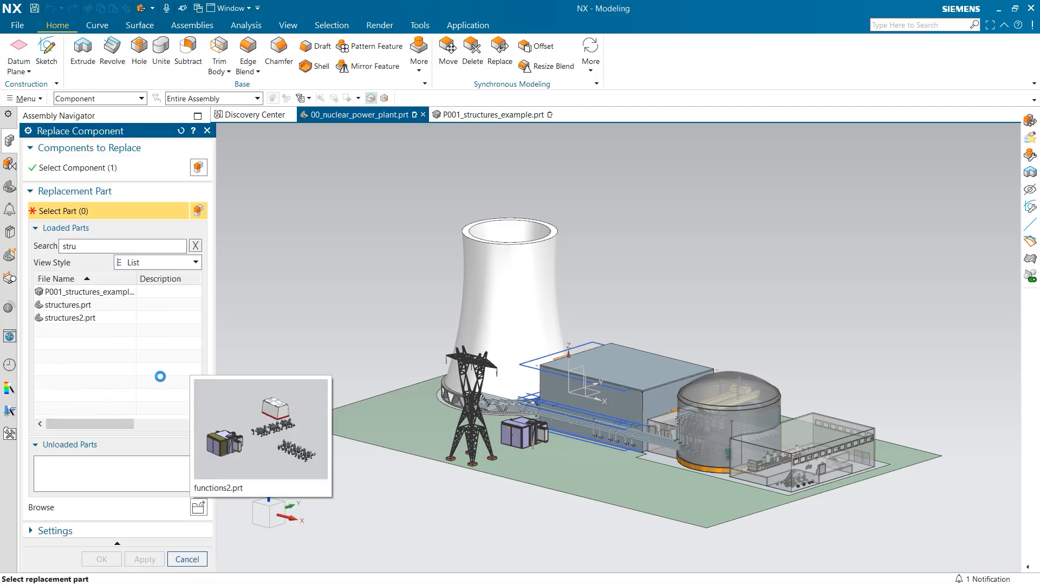
left_click(107, 293)
left_click(101, 560)
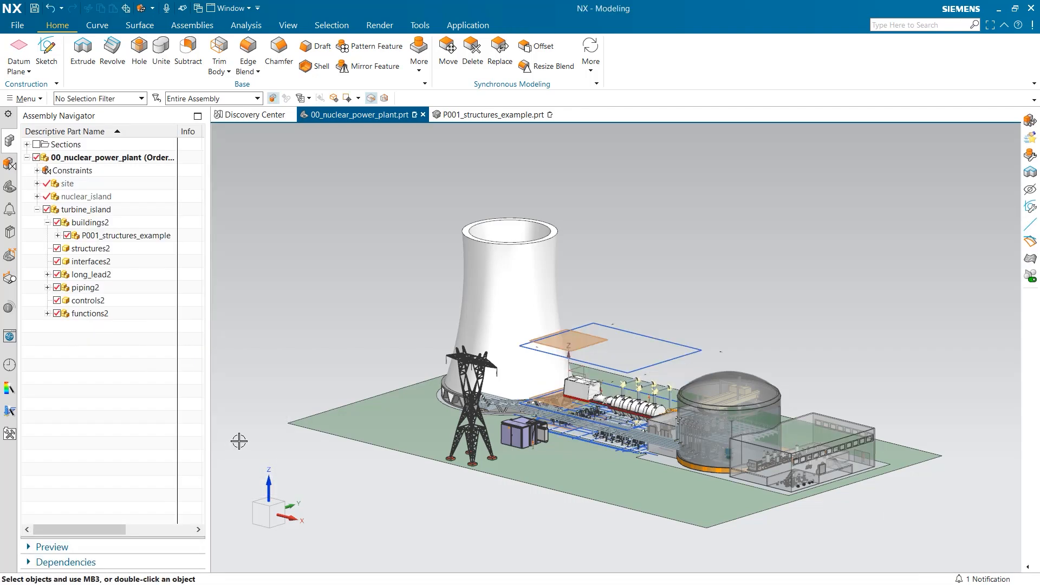
middle_click_drag(354, 355, 357, 358)
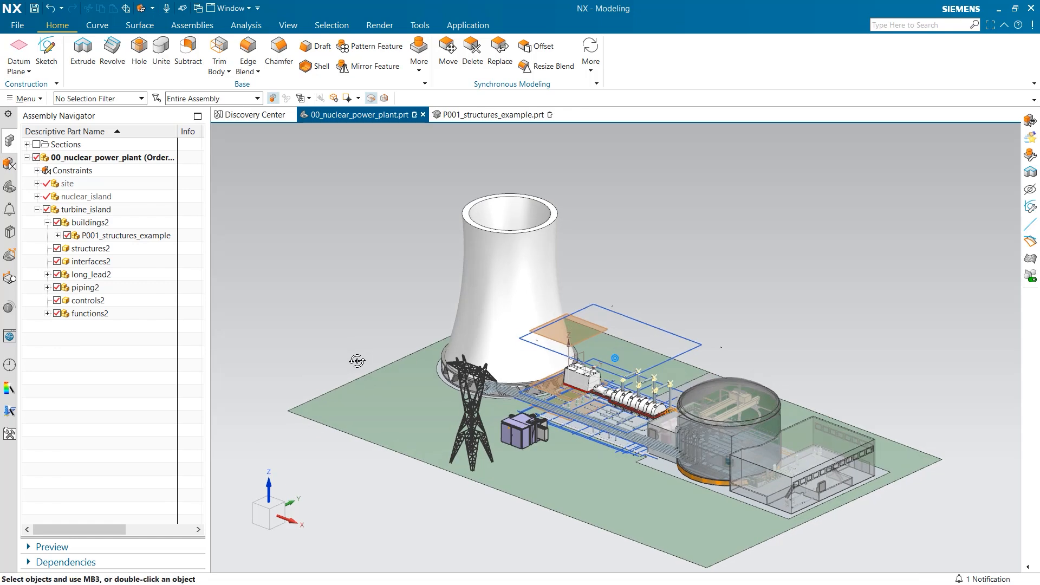
In P001_structures_example.prt, rename Wall Style 1 in the Structure Library as Exterior Concrete Wall.
left_click(499, 115)
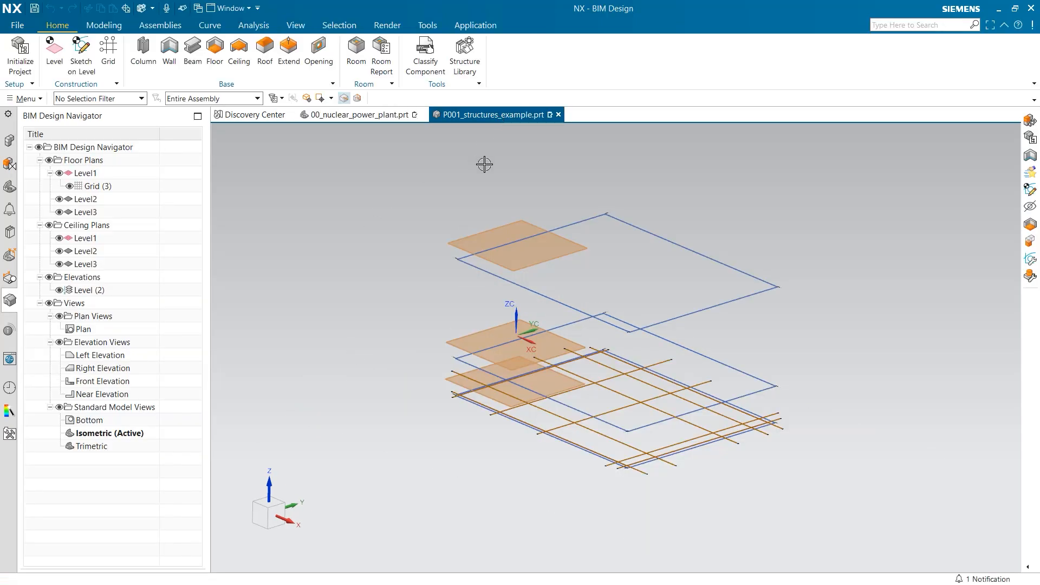
left_click(456, 63)
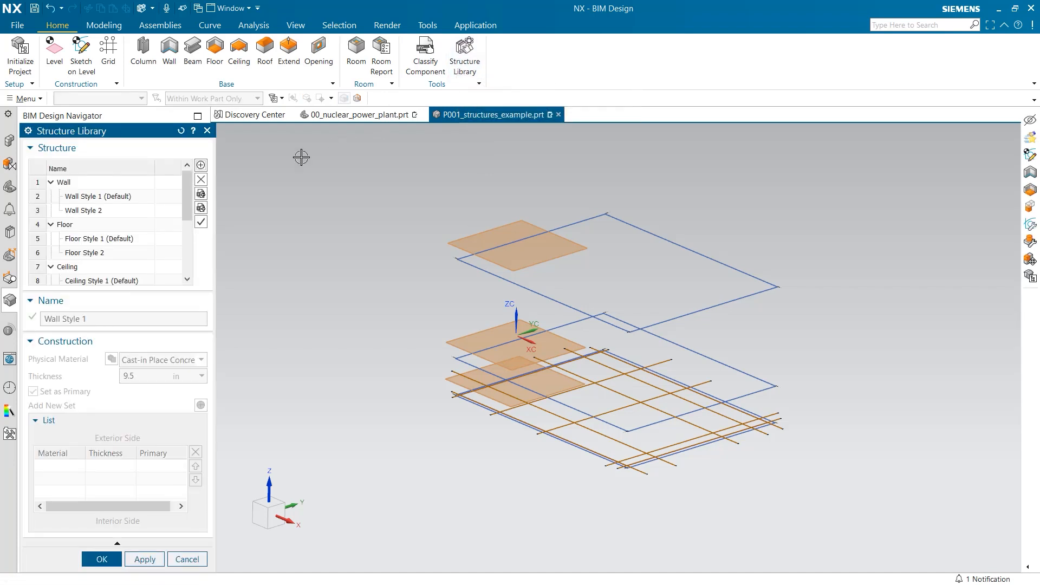
left_click(143, 197)
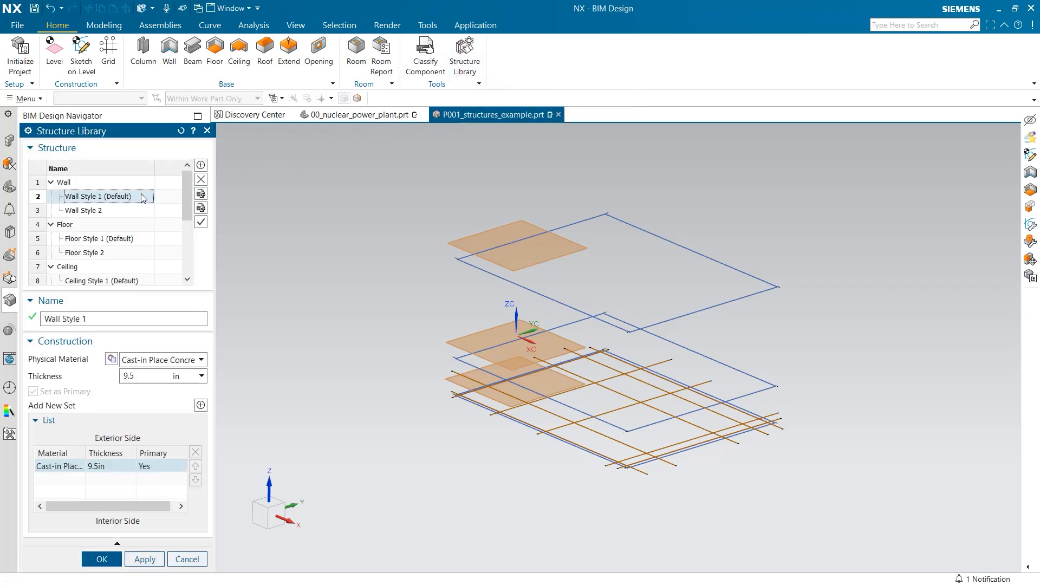
triple_click(112, 319)
type("Exterio")
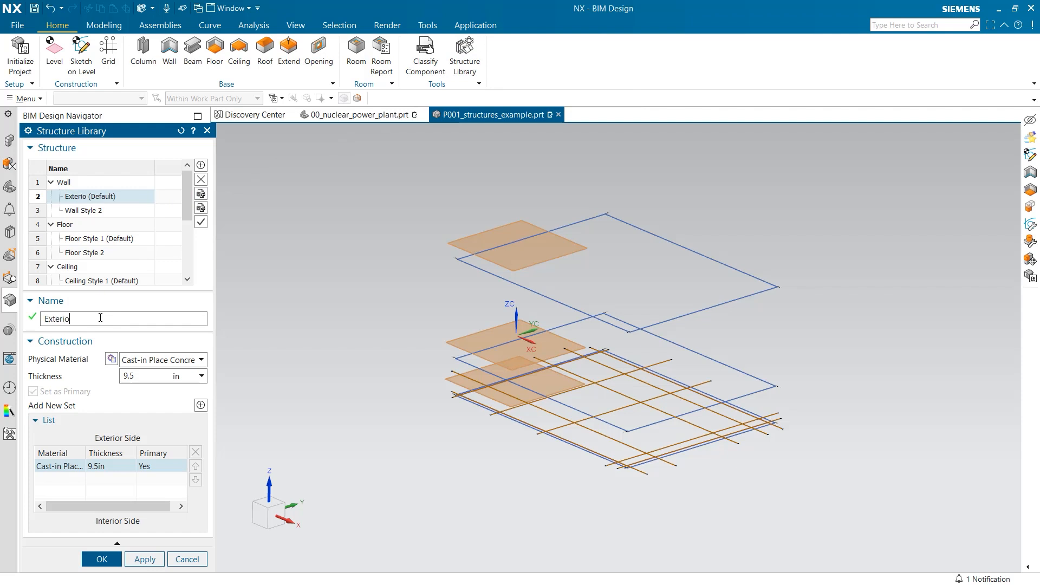
type("r Concrete Wall")
Set the exterior wall style's first layer to the library material Polyethylene with a thickness of 0.5 in.
left_click(111, 360)
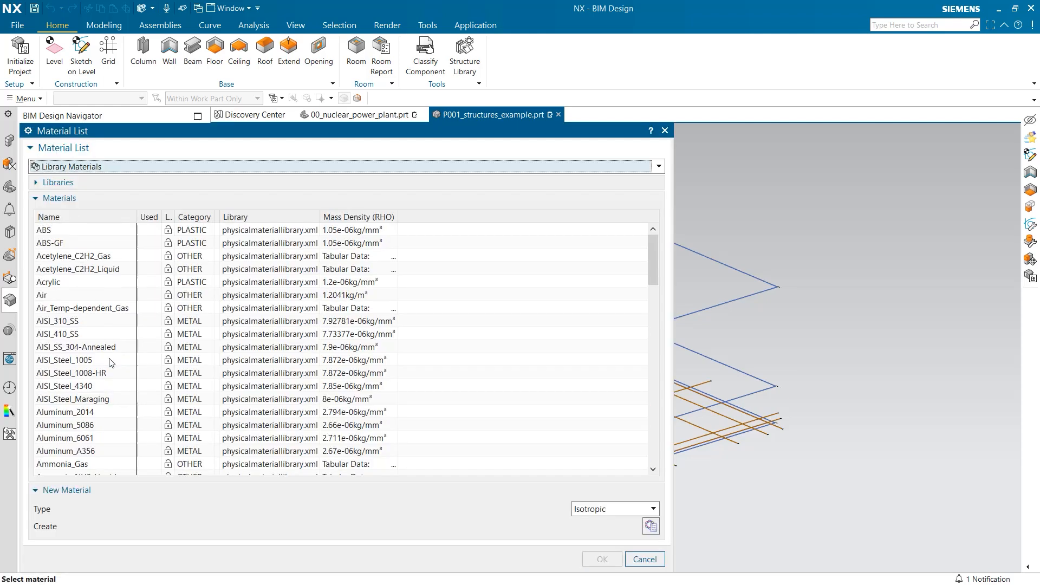
scroll(103, 382, "down", 15)
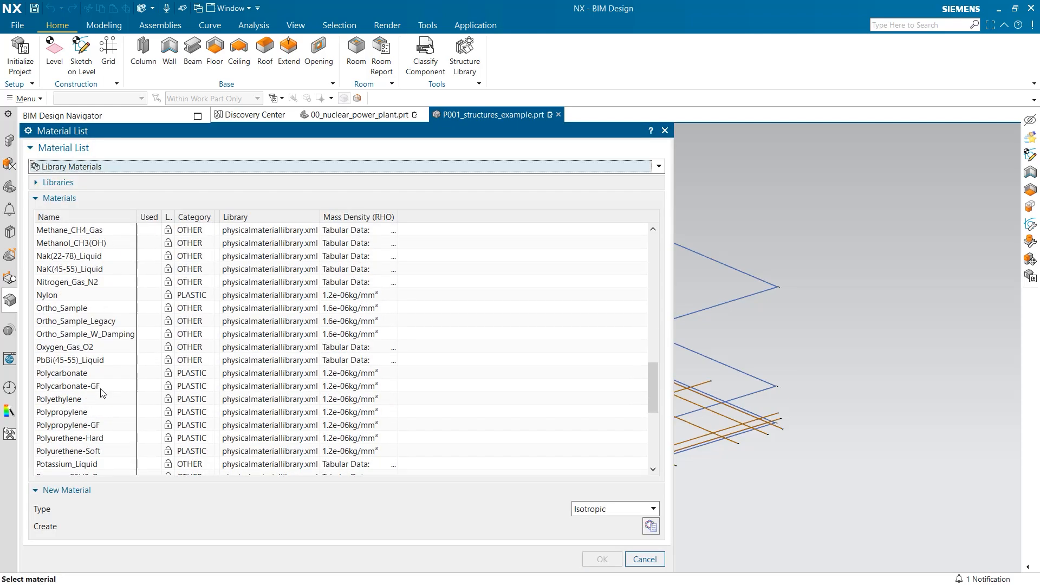
left_click(98, 403)
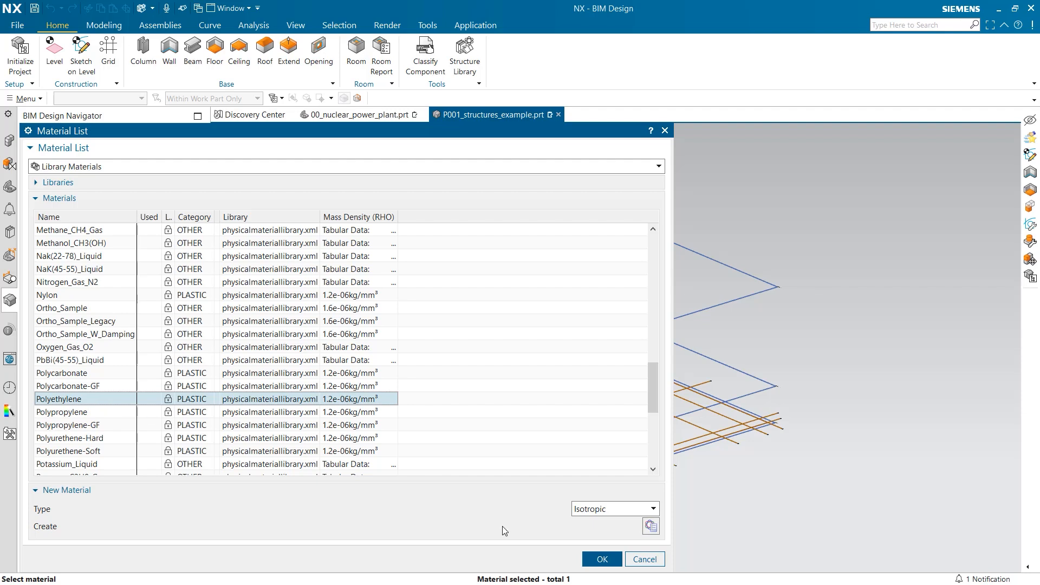
left_click(599, 559)
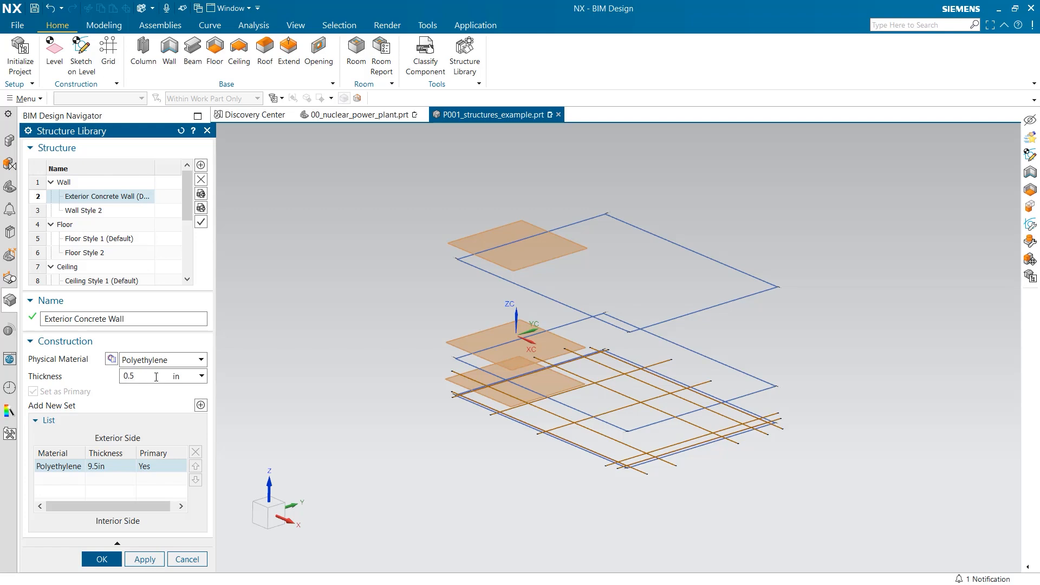
Add a second layer to the Exterior Concrete Wall style using Aluminum_6061 with a thickness of 1 in.
left_click(201, 406)
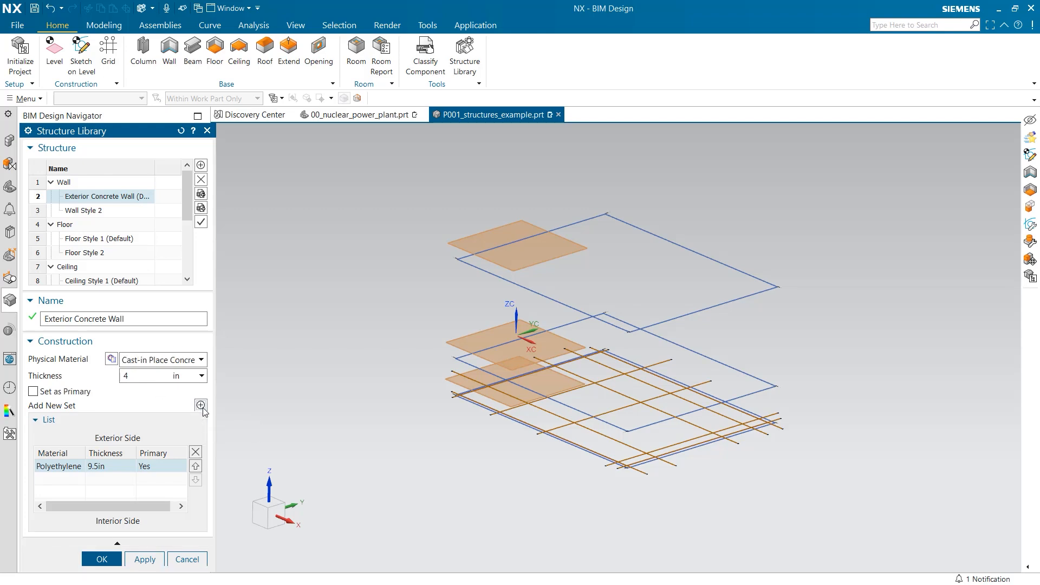
left_click(113, 359)
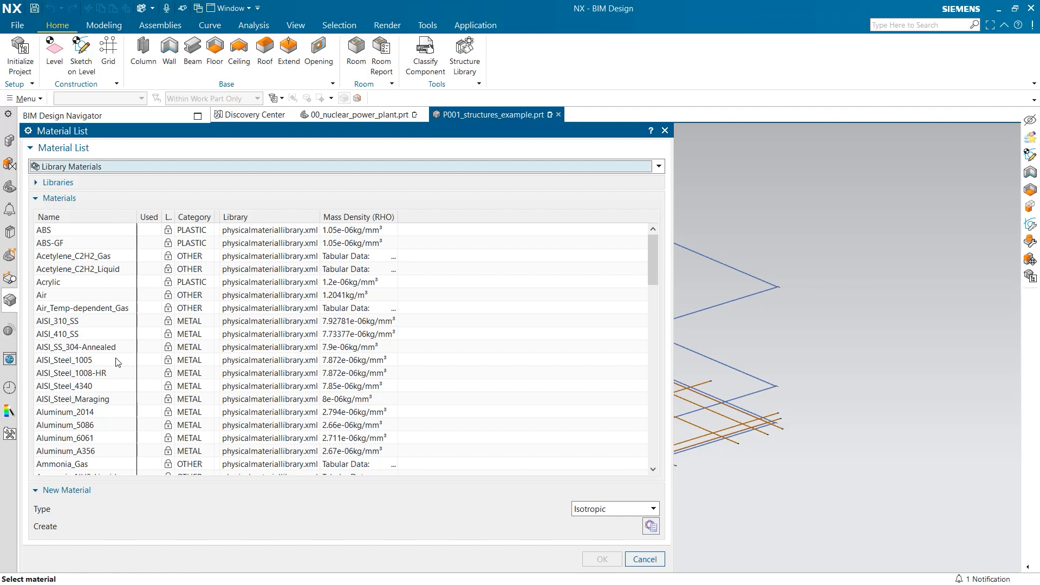
left_click(80, 439)
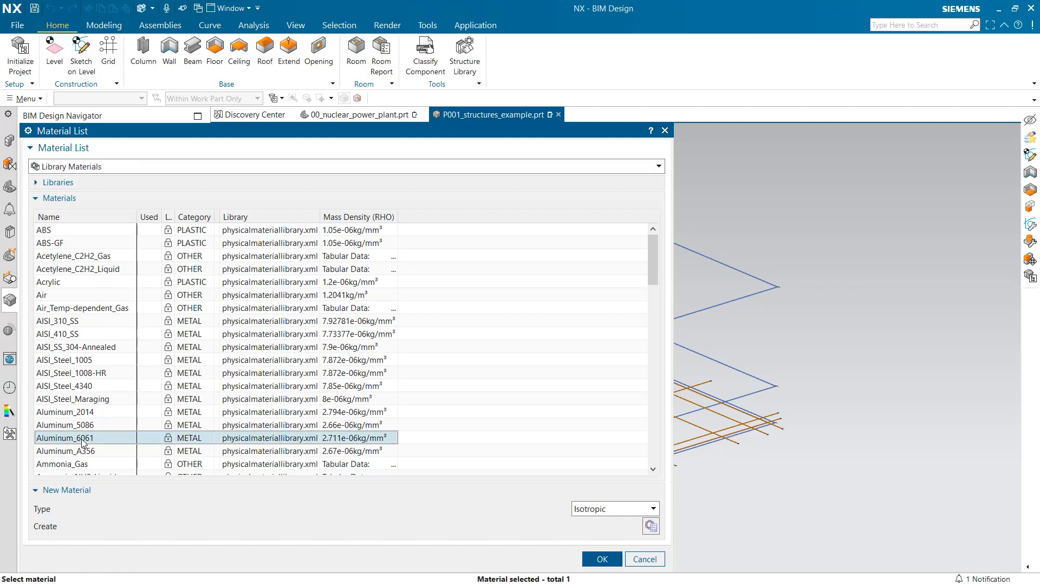
left_click(601, 559)
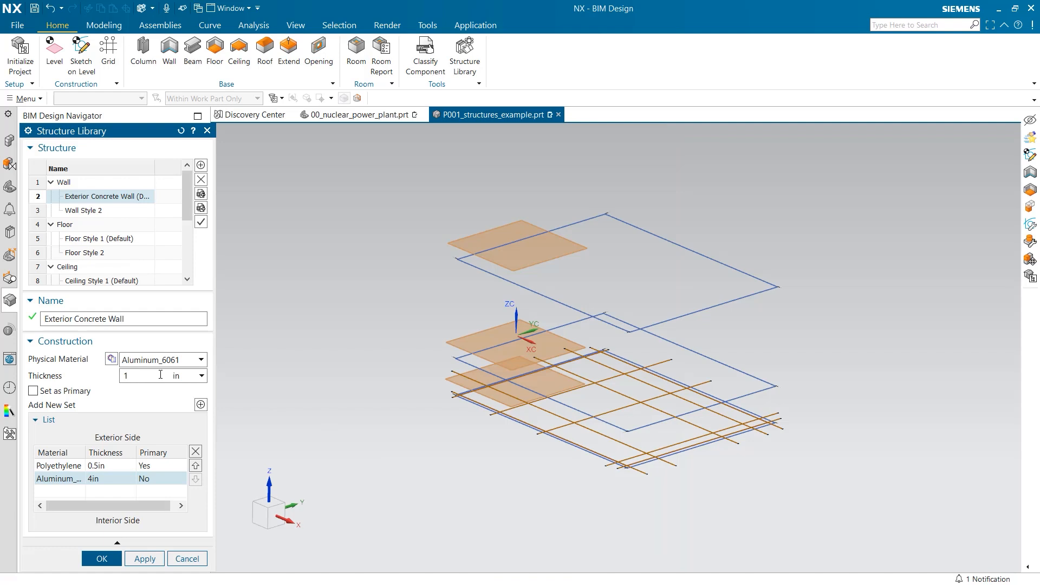
Add a 9.5 in Cast-in Place Concrete layer to the exterior wall style, set it as primary and apply the style.
left_click(196, 405)
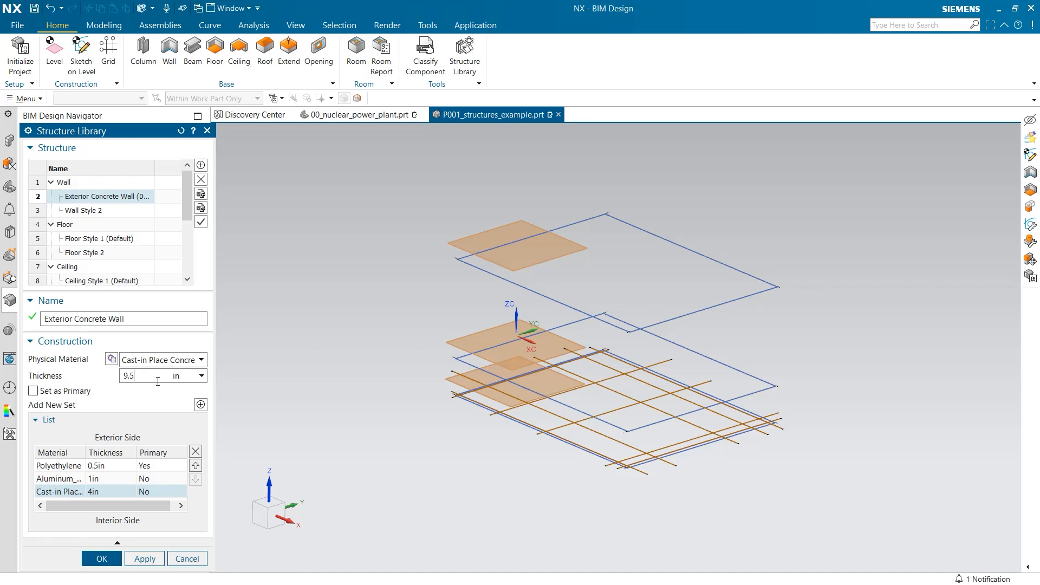
type("9.5")
left_click(33, 391)
left_click(145, 560)
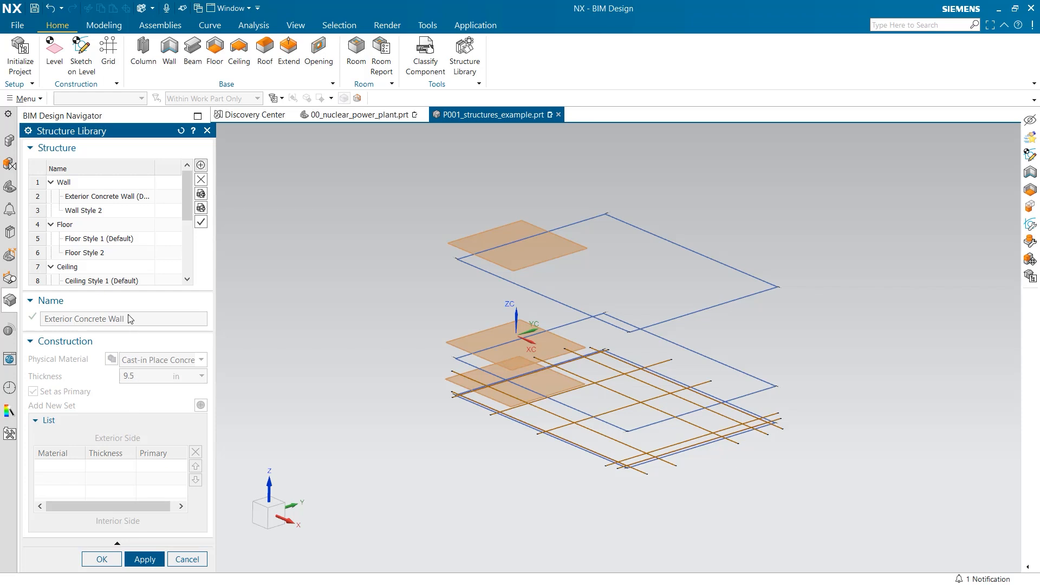
Redefine Wall Style 2 as Interior Concrete Wall, made of Cast-in Place Concrete 4.75 in thick, and apply it.
left_click(98, 211)
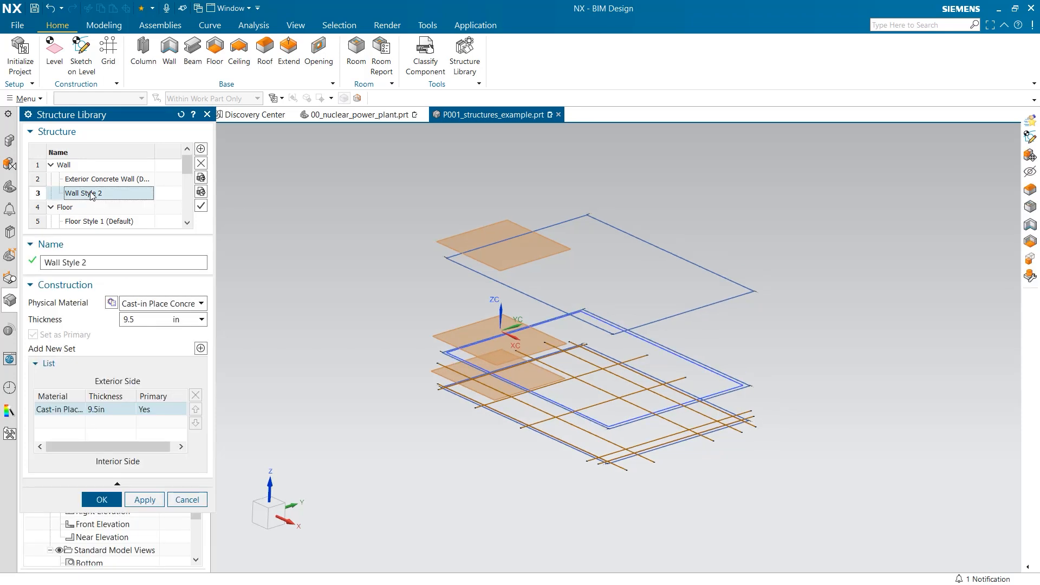
left_click(166, 308)
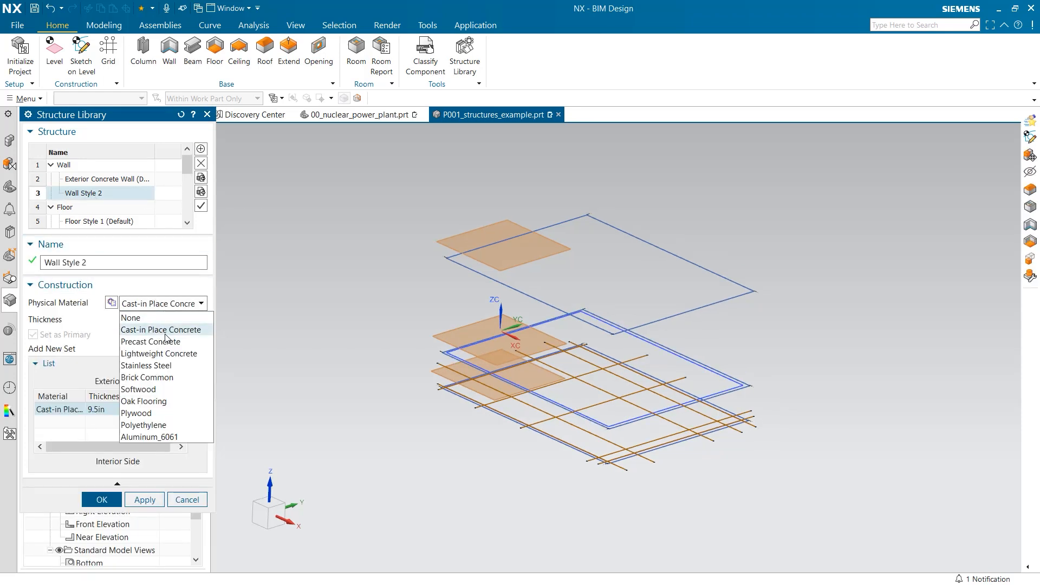
left_click(165, 333)
left_click(151, 320)
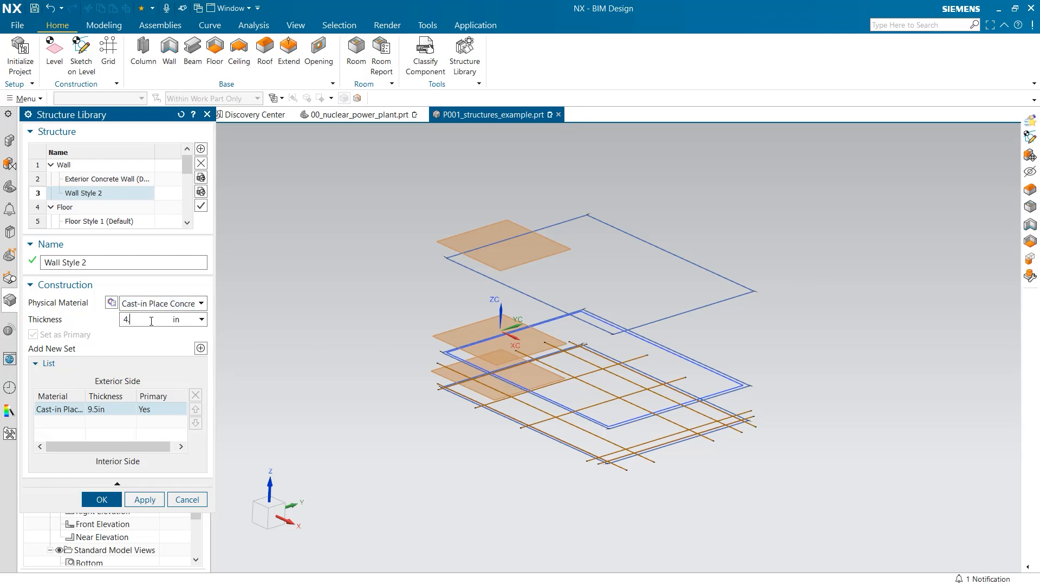
left_click(144, 499)
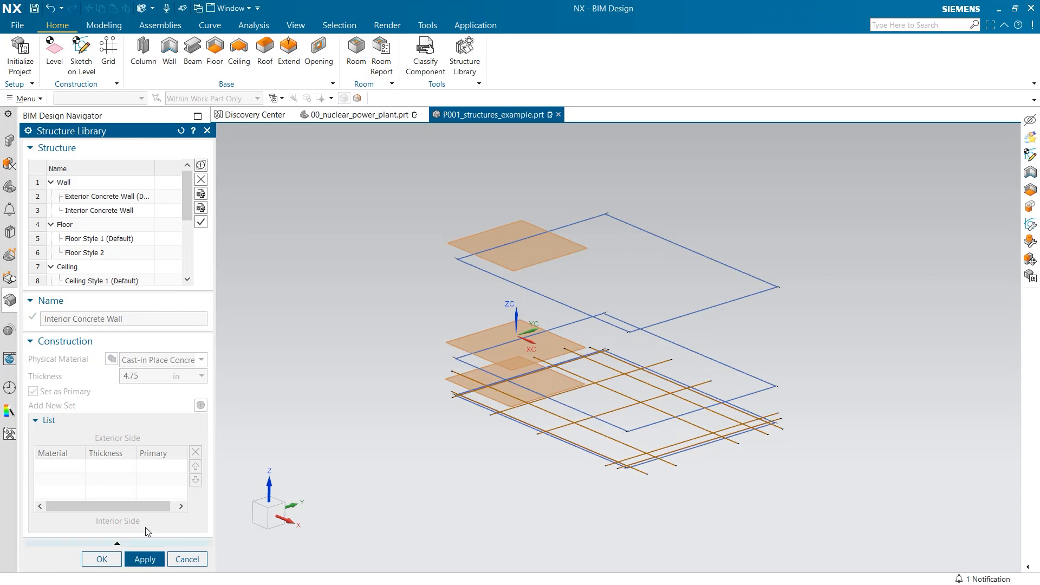
Rename Floor Style 1 as Concrete Floor and save the structure library changes.
left_click(110, 239)
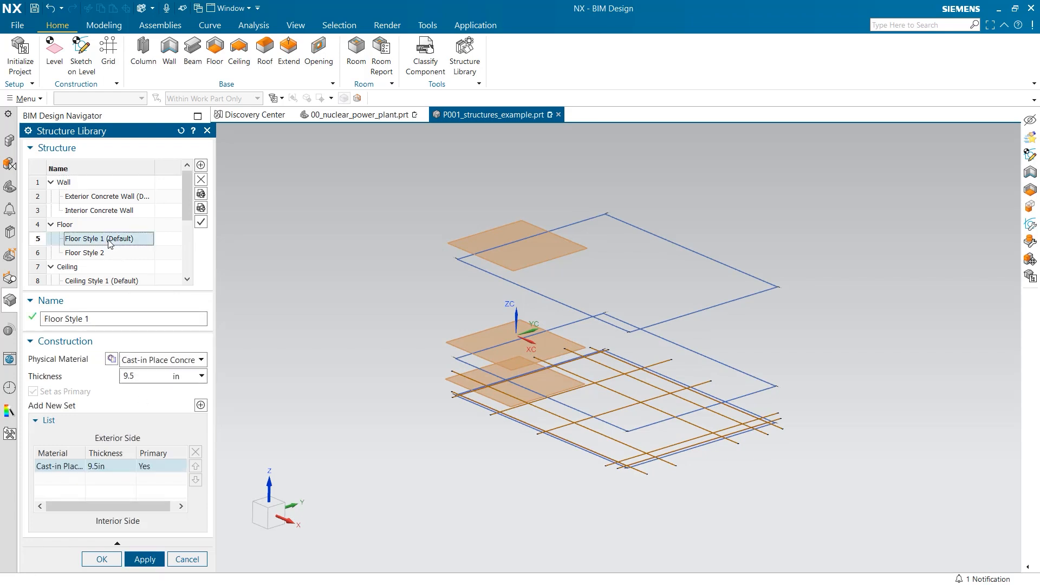
triple_click(99, 318)
type("C")
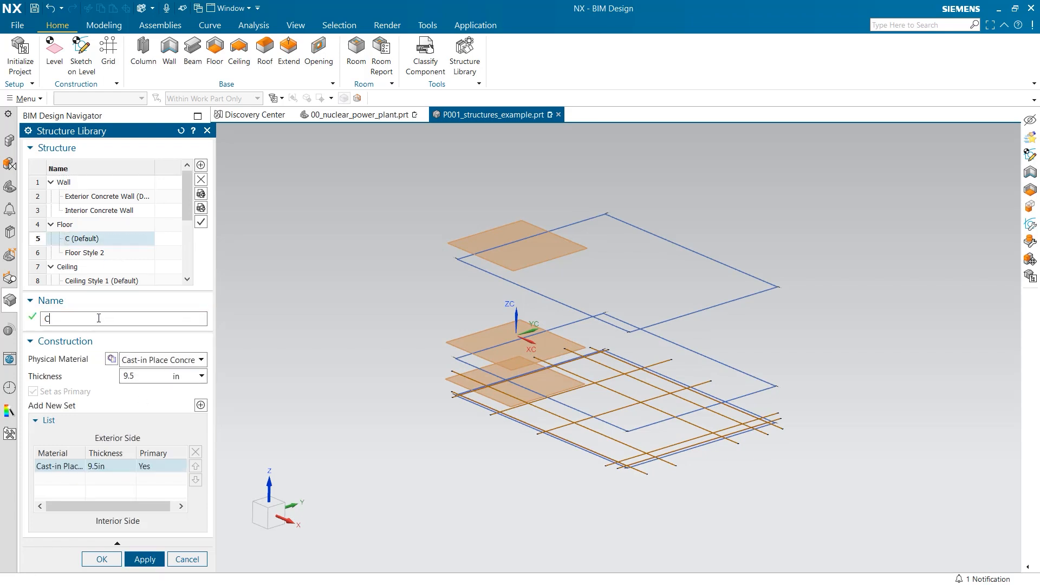
type("oncrete Floor")
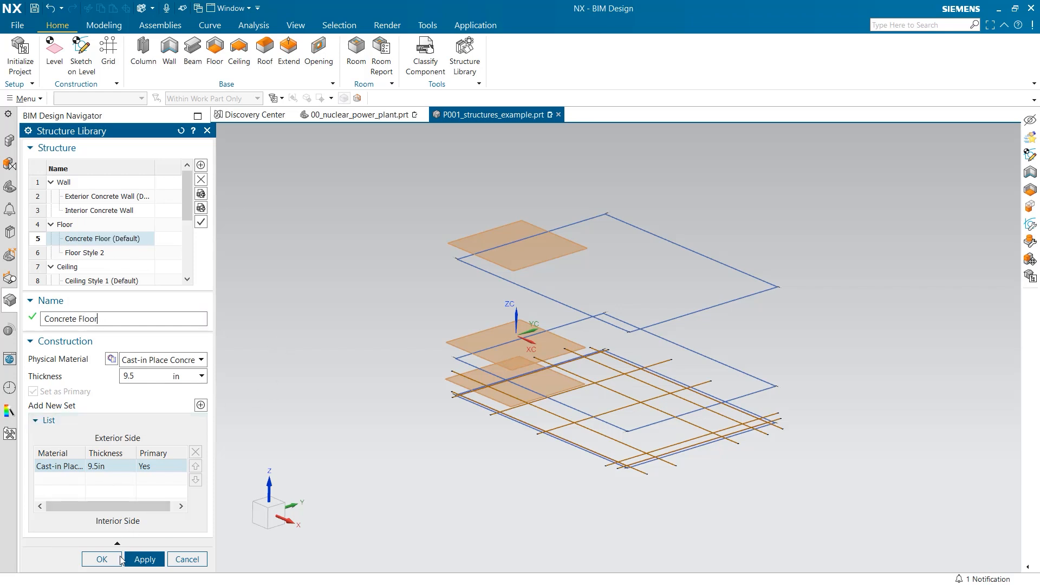
left_click(101, 558)
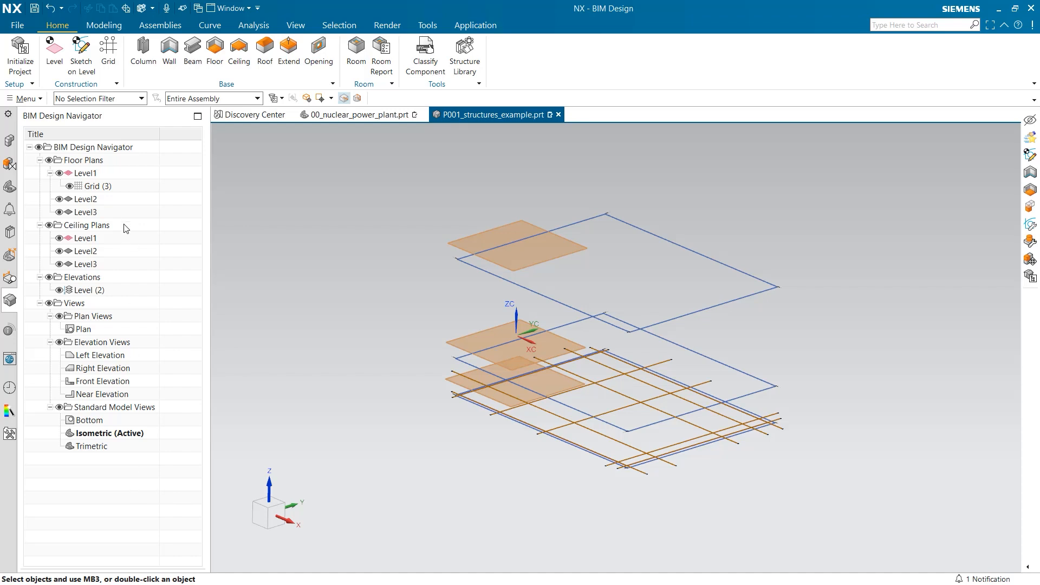
Make the Level1 floor plan the work part.
left_click(85, 173)
right_click(87, 173)
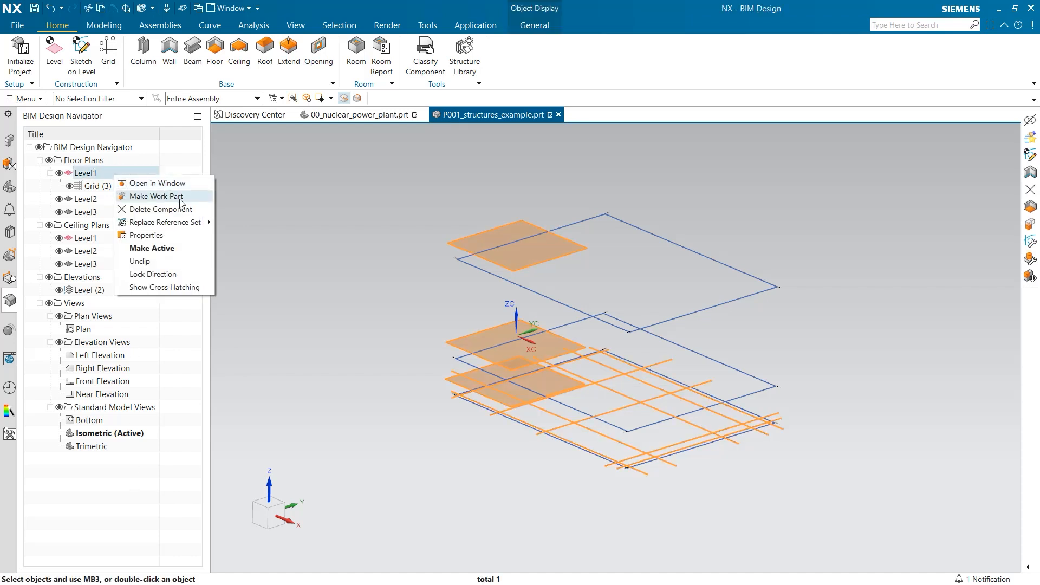
left_click(173, 199)
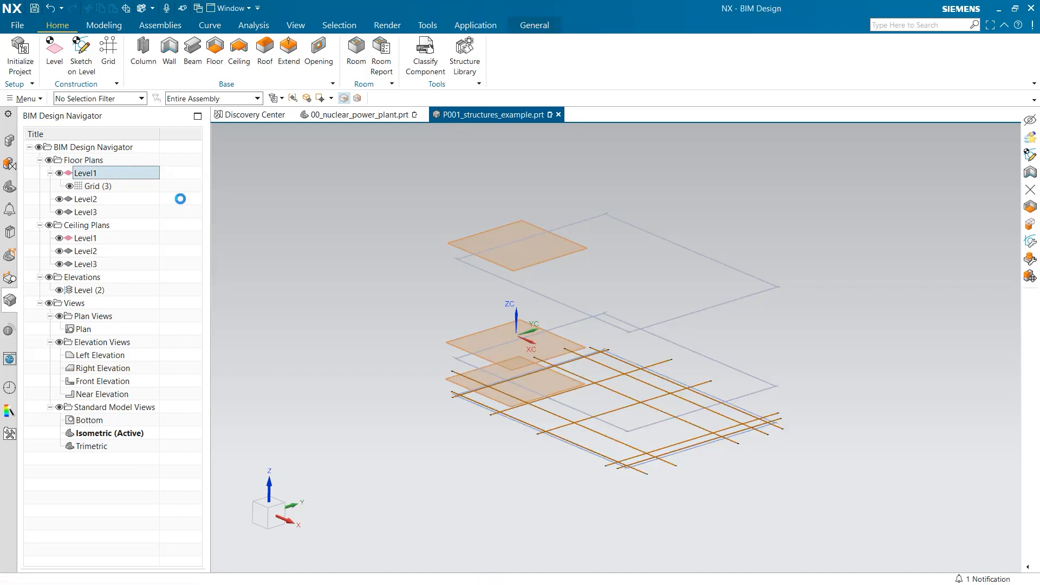
Create walls along the connected rectangular outline on Level1, extending up to Level3, using the Exterior Concrete Wall structure.
left_click(170, 49)
middle_click_drag(441, 430, 497, 428)
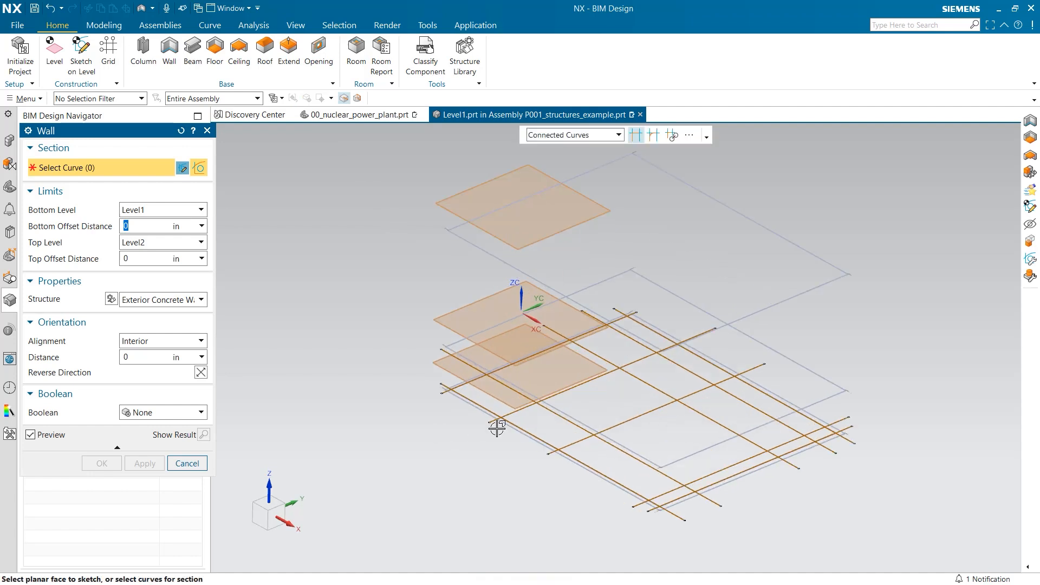
left_click(531, 431)
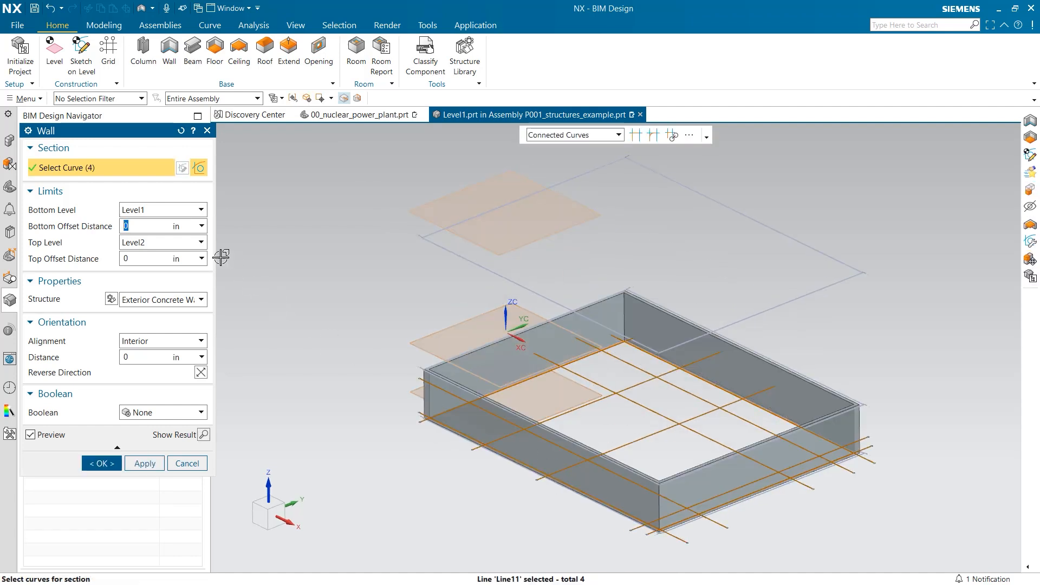
left_click(201, 243)
left_click(178, 277)
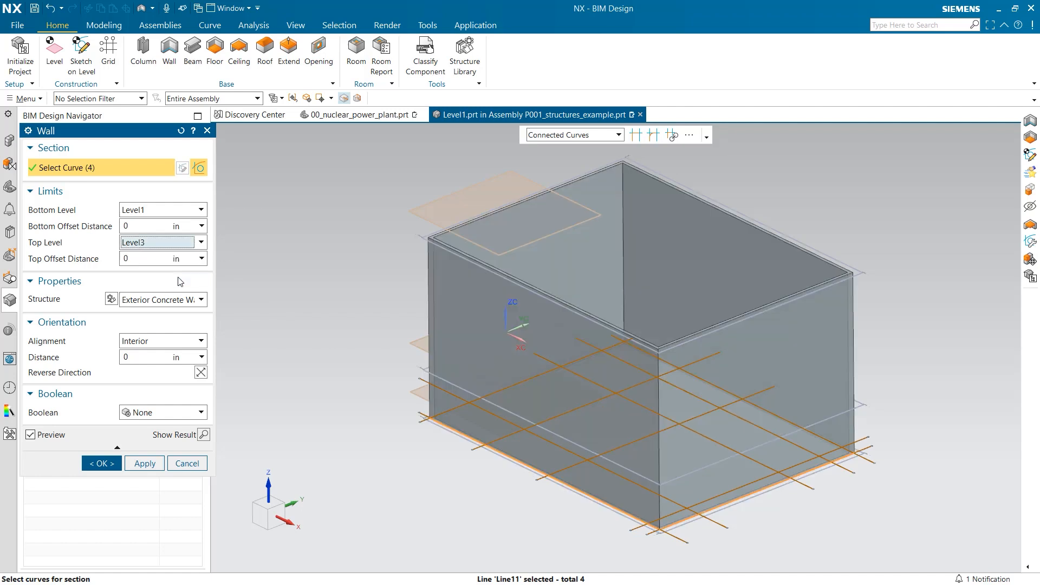
left_click(197, 300)
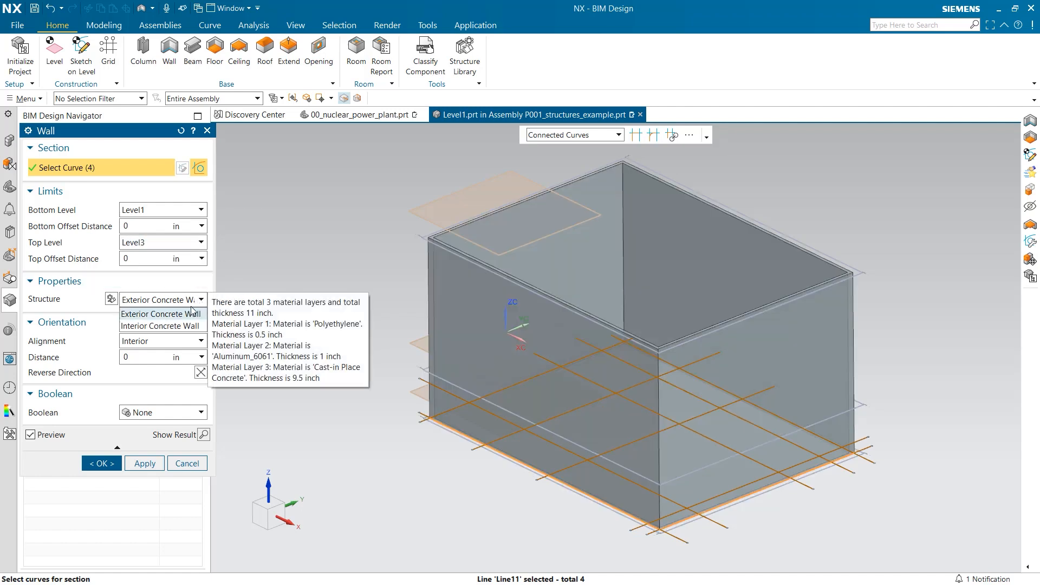
left_click(184, 316)
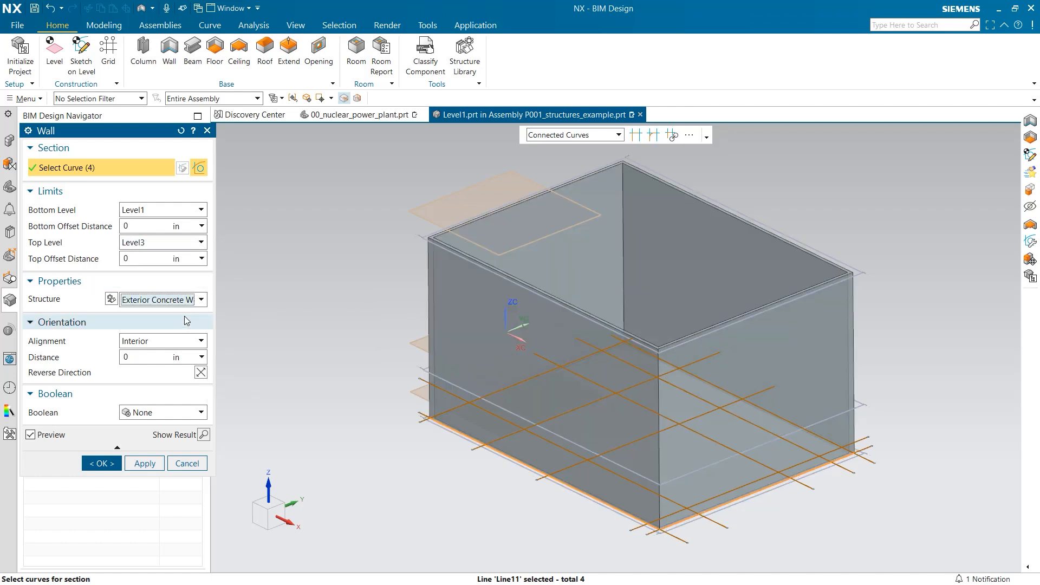
left_click(99, 463)
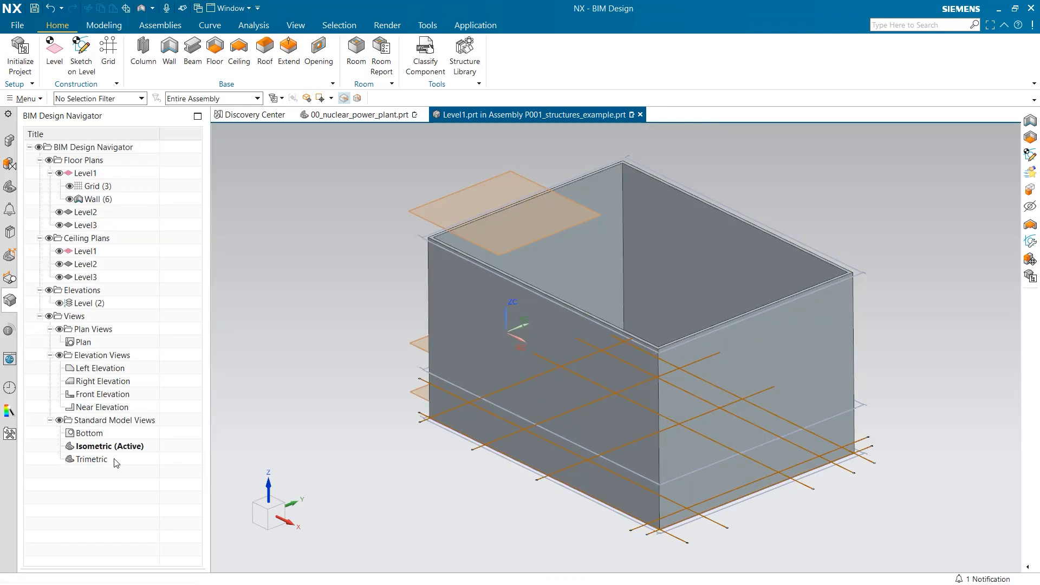
middle_click_drag(359, 355, 364, 371)
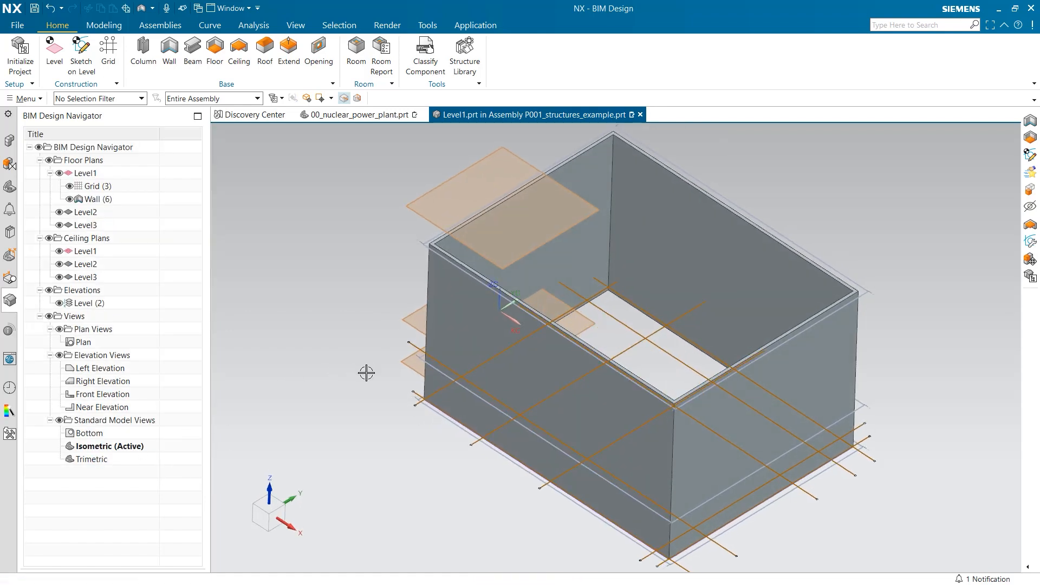
Create a floor on Level1 from the four-line rectangular outline, using the Concrete Floor structure with 0 in offset.
left_click(217, 59)
left_click(487, 440)
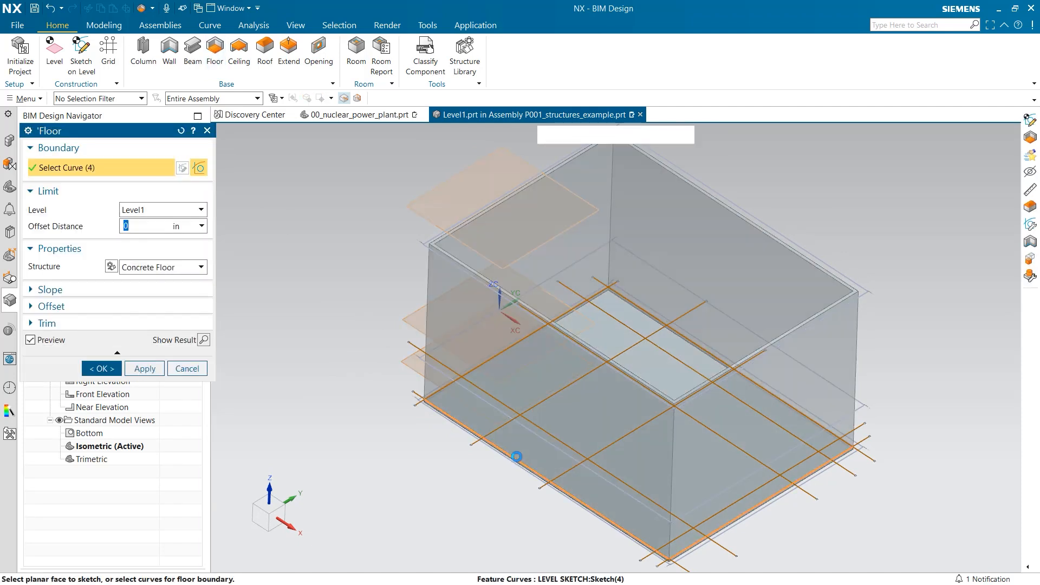
left_click(190, 267)
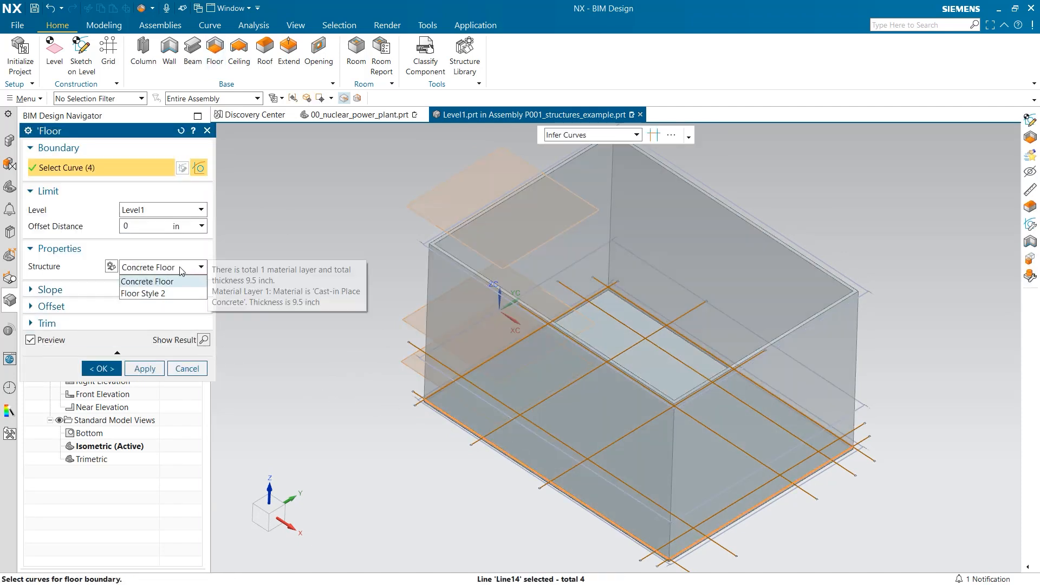
left_click(179, 283)
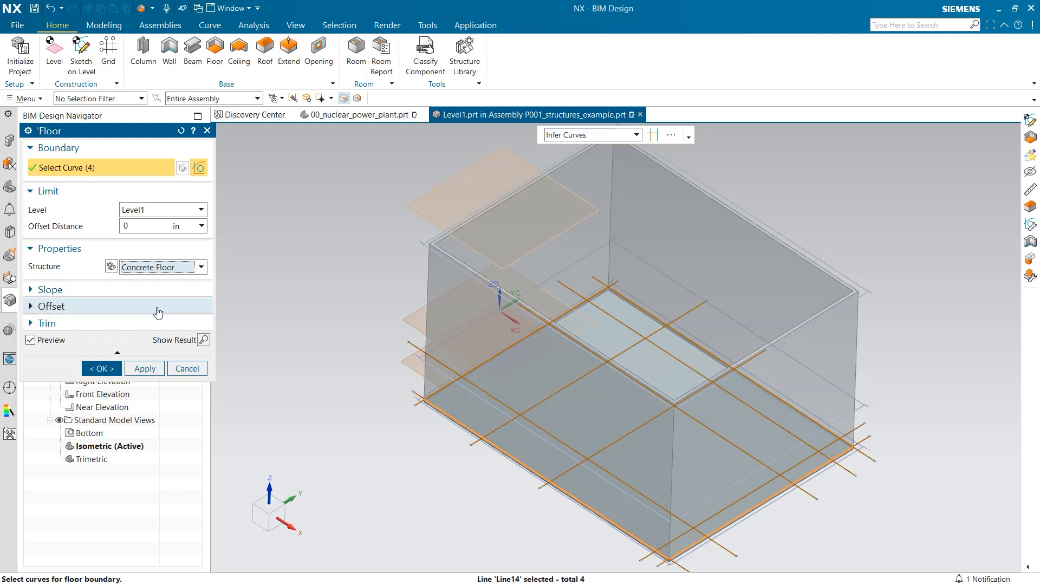
left_click(102, 369)
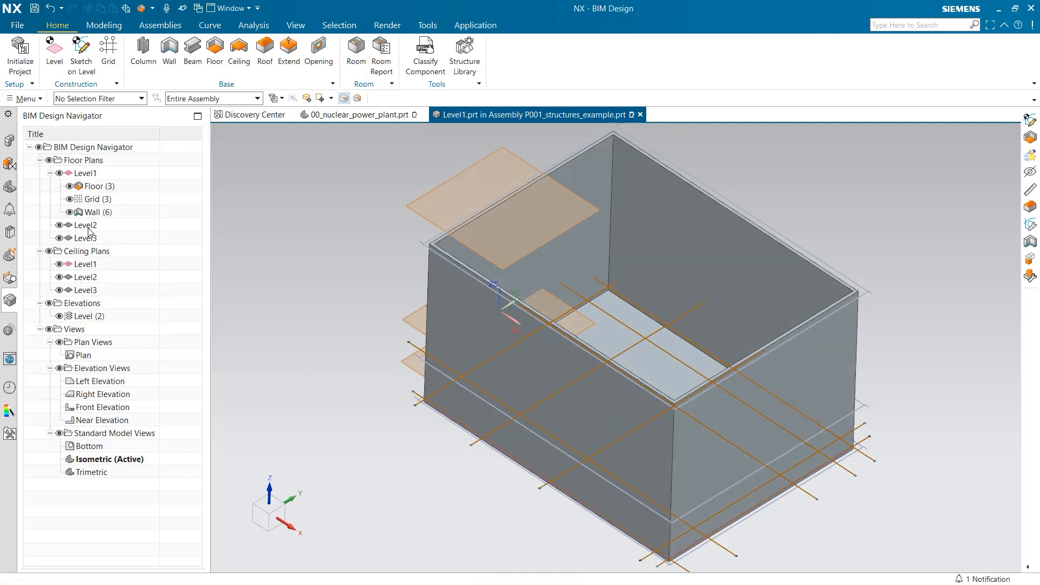
Make the Level2 floor plan the work part and create a Concrete Floor on it from the rectangular building outline.
left_click(87, 225)
right_click(87, 226)
left_click(123, 247)
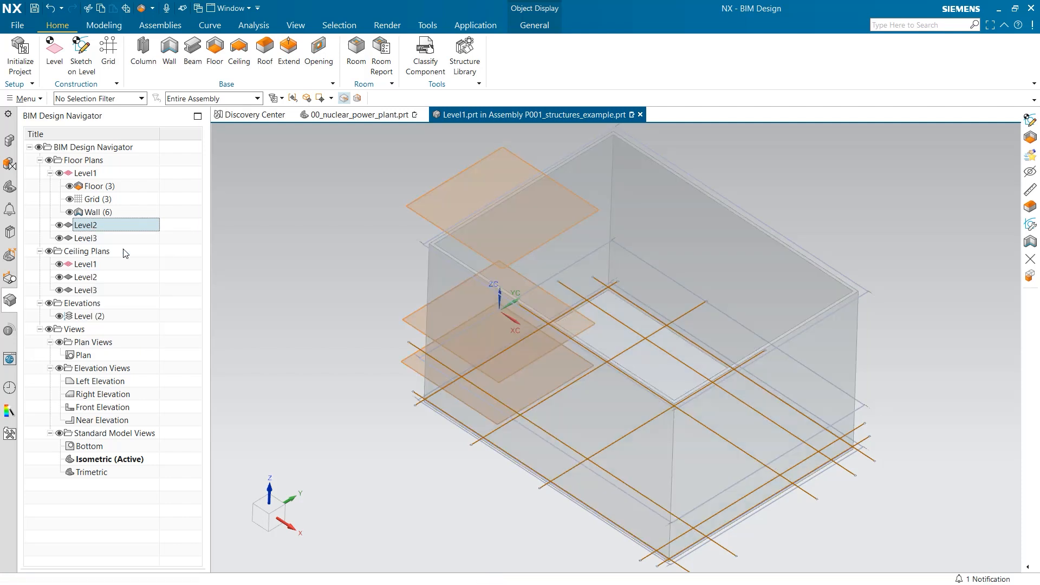
left_click(214, 69)
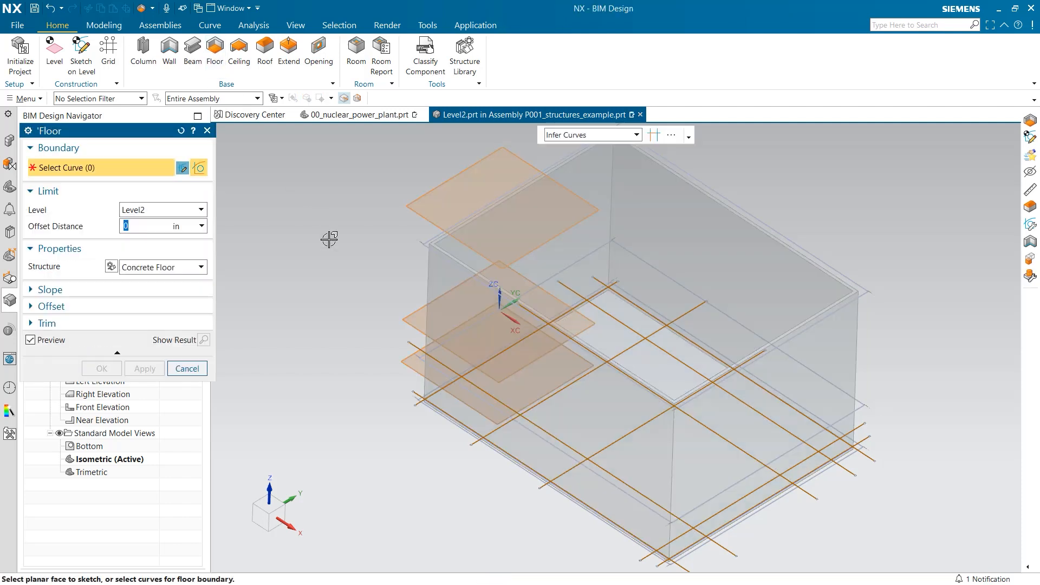
left_click(496, 454)
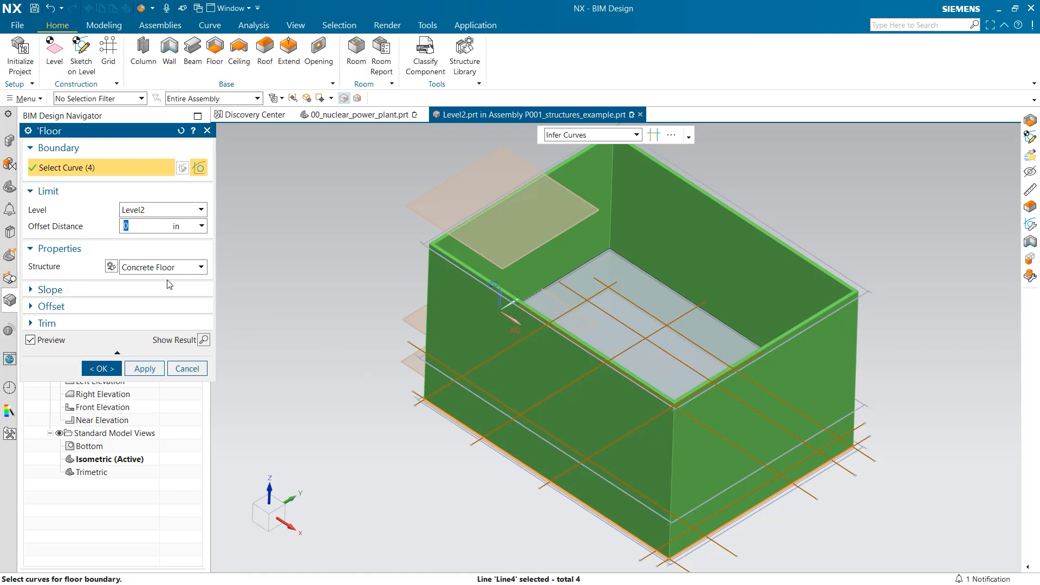
left_click(102, 368)
Start walls from Level2 to Level3 using the three sketch lines enclosing the narrow space along the short exterior wall.
left_click(170, 51)
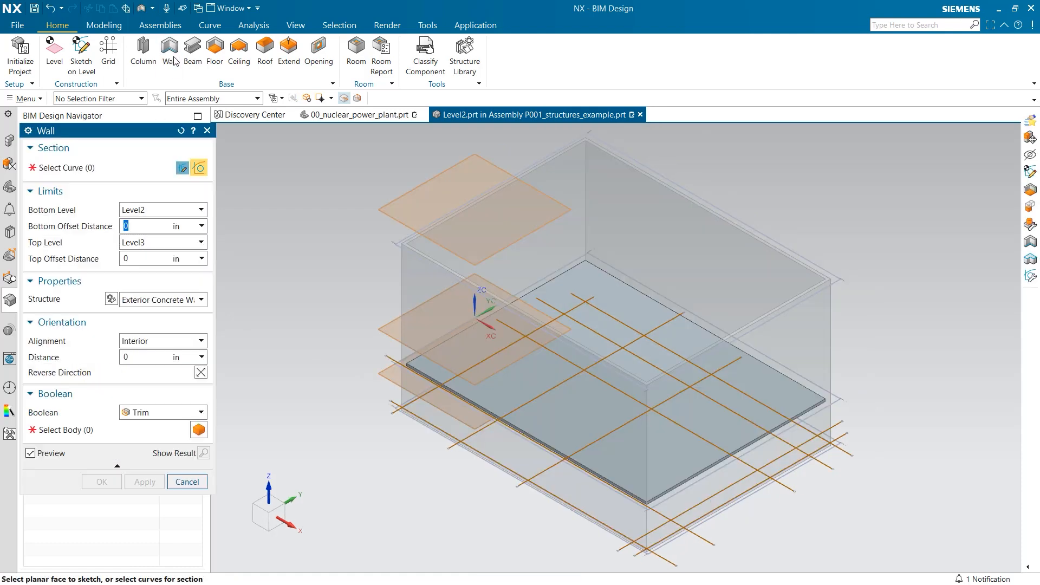
middle_click_drag(323, 275, 329, 340)
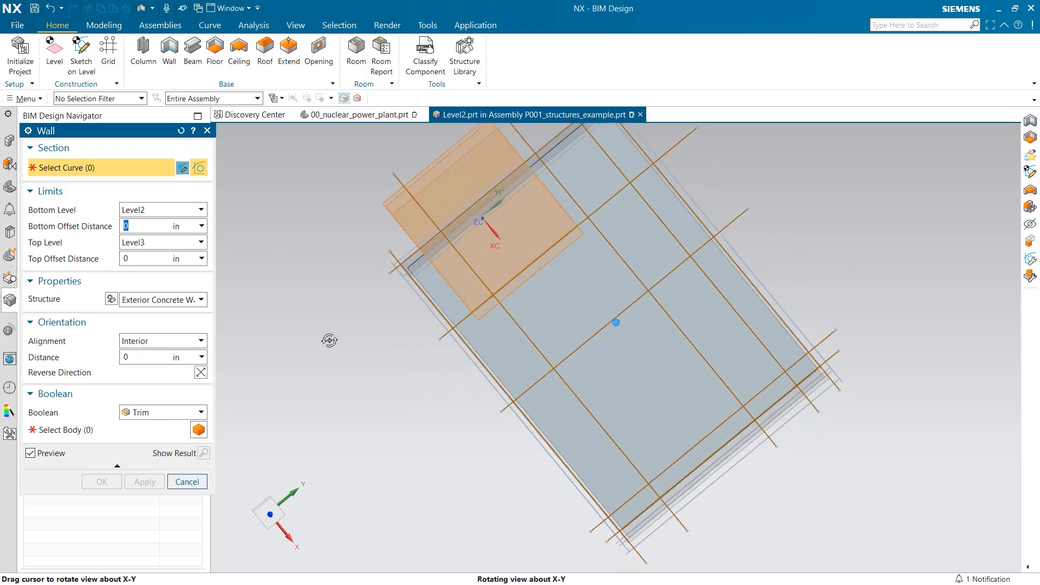
left_click(749, 415)
left_click(721, 425)
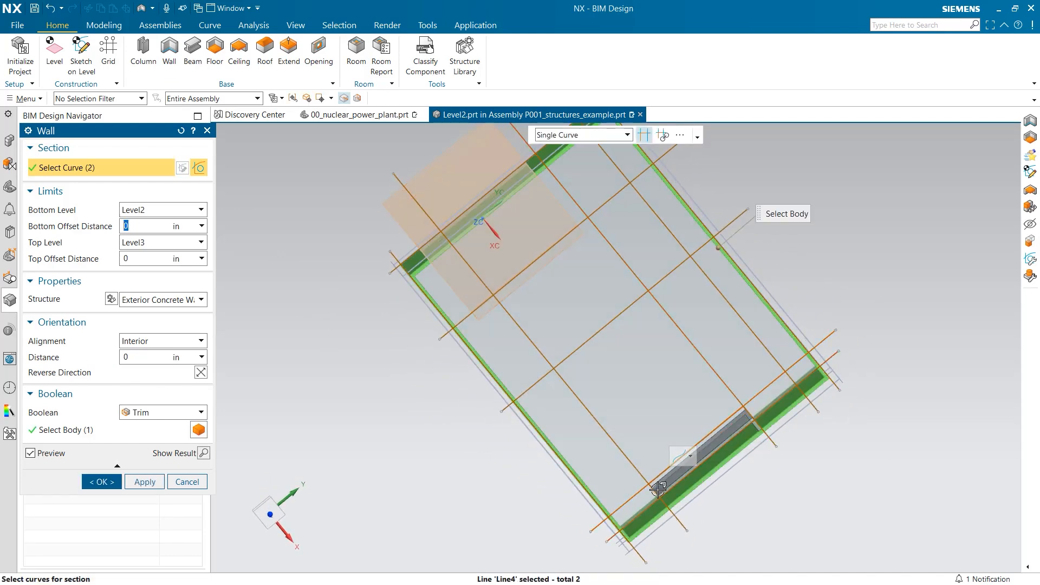
left_click(655, 491)
middle_click_drag(634, 491, 399, 353)
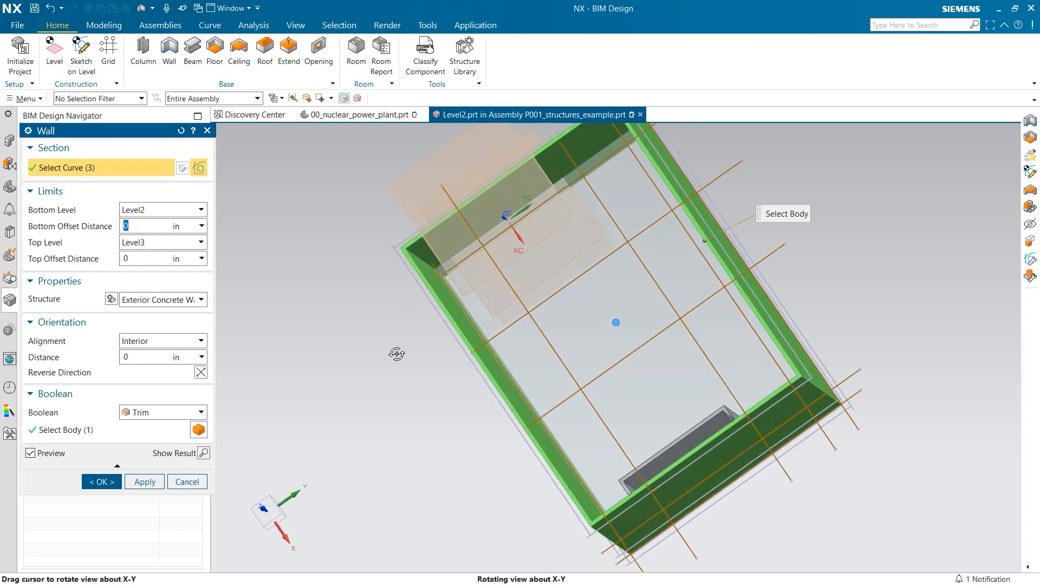
Add the sketch lines of the two corner rooms and the narrow long-side room to the Level2 wall section.
left_click(511, 298)
left_click(511, 298)
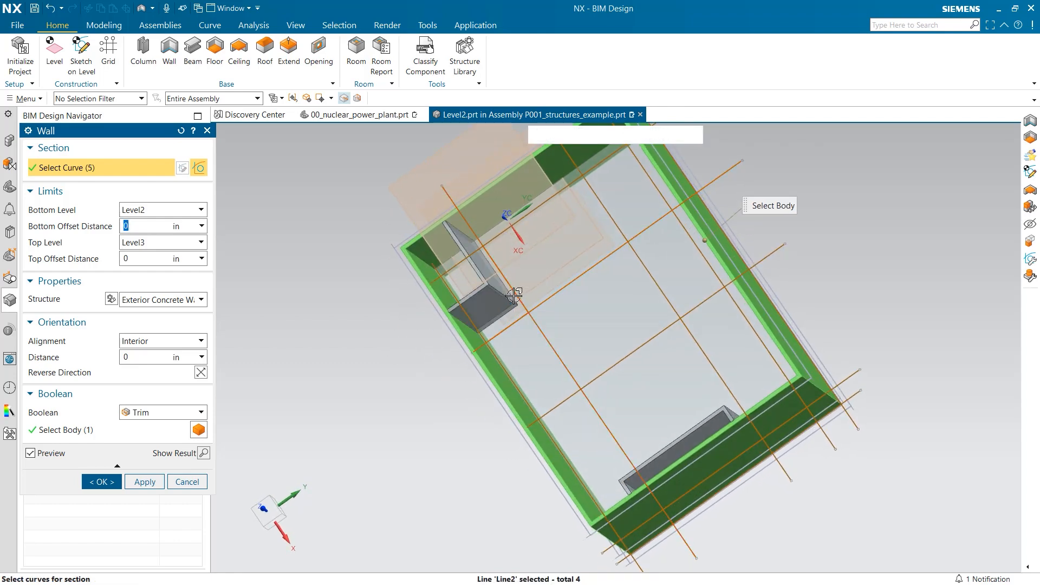
middle_click_drag(512, 295, 453, 305)
left_click(583, 248)
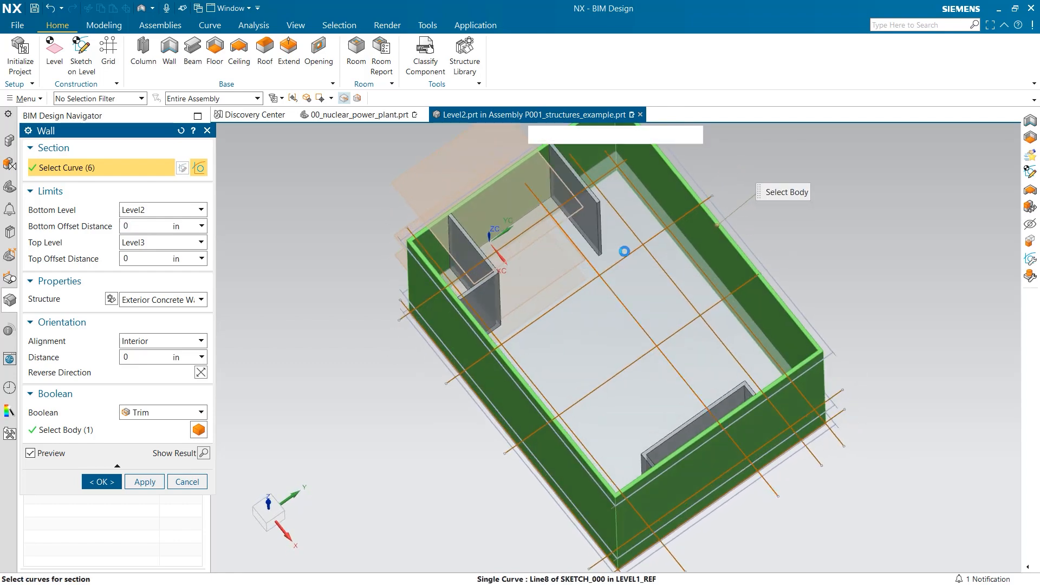
left_click(654, 242)
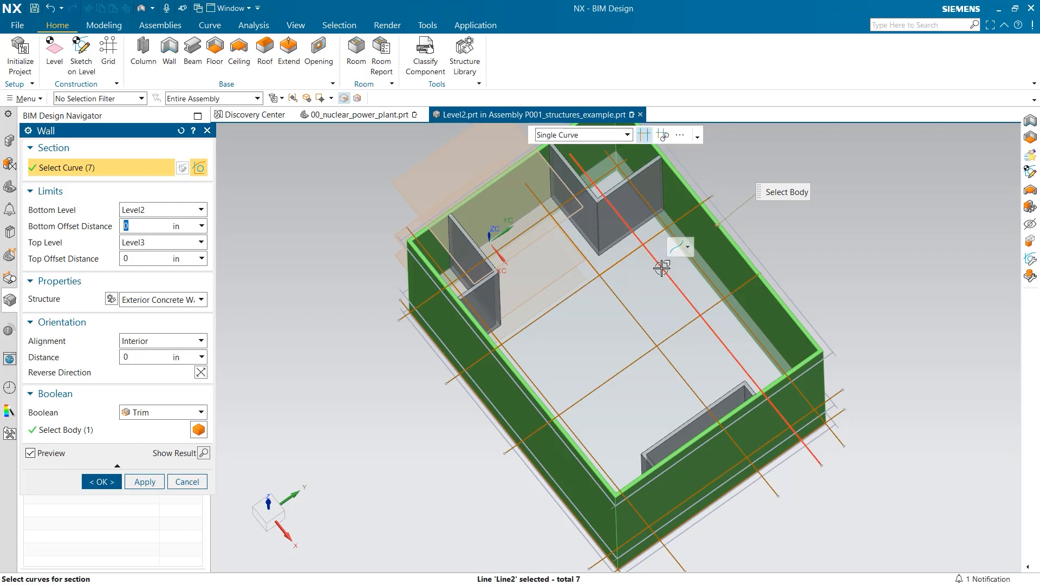
left_click(715, 307)
left_click(715, 307)
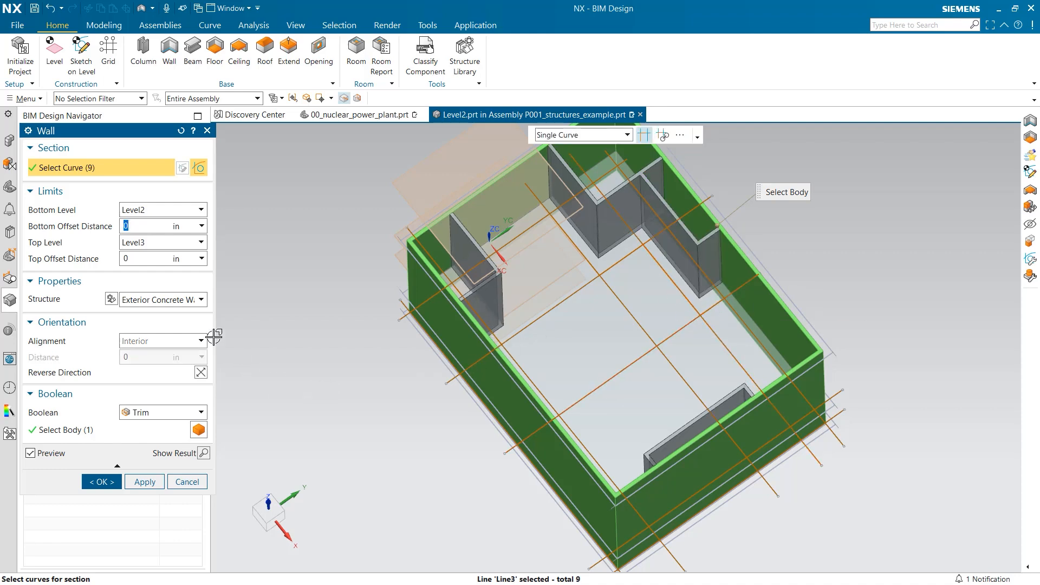
Assign the Interior Concrete Wall structure to the nine selected section lines and create the Level2 walls.
left_click(196, 301)
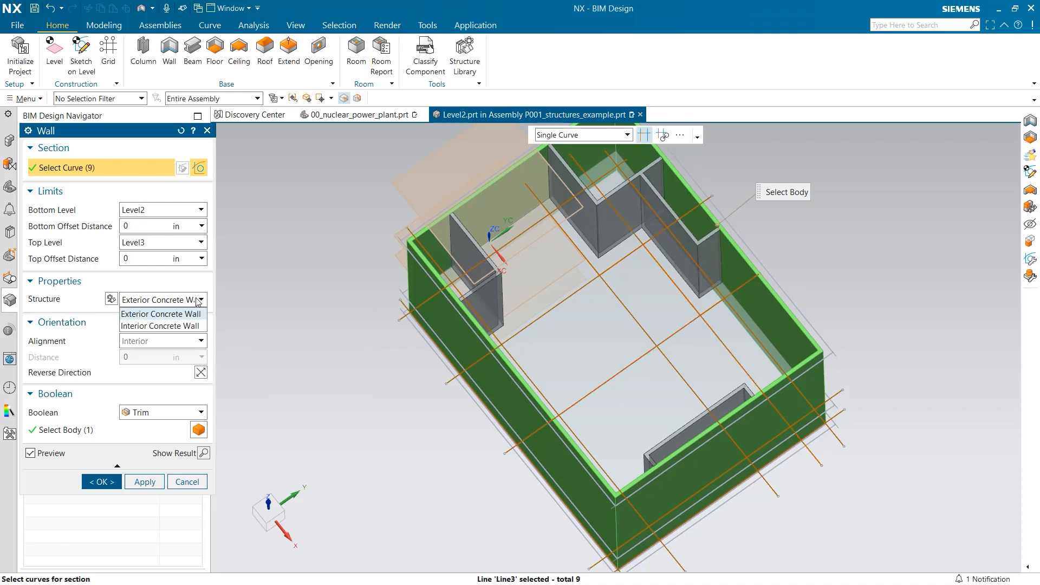
left_click(180, 325)
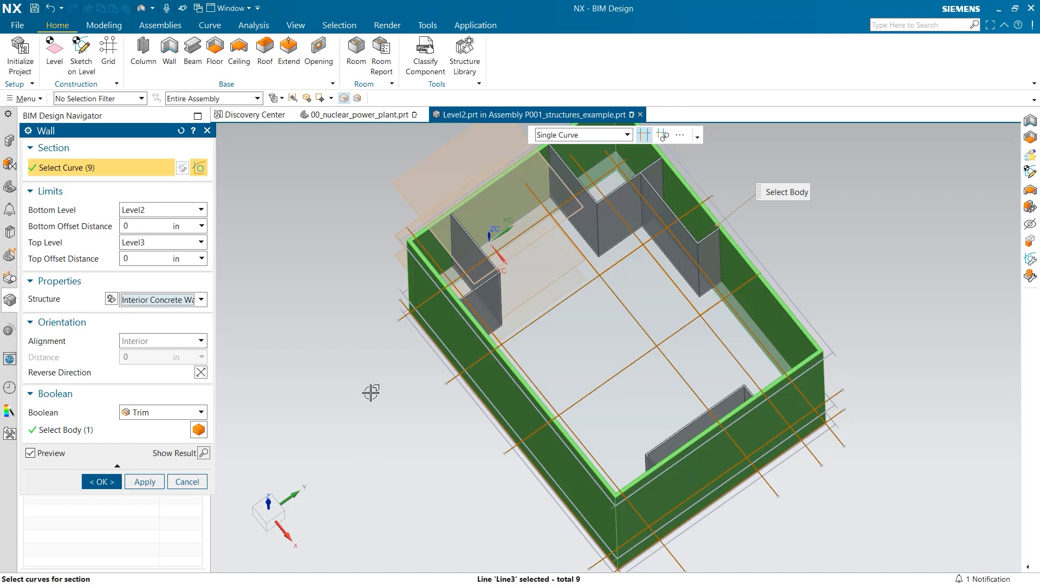
middle_click_drag(366, 381, 369, 374)
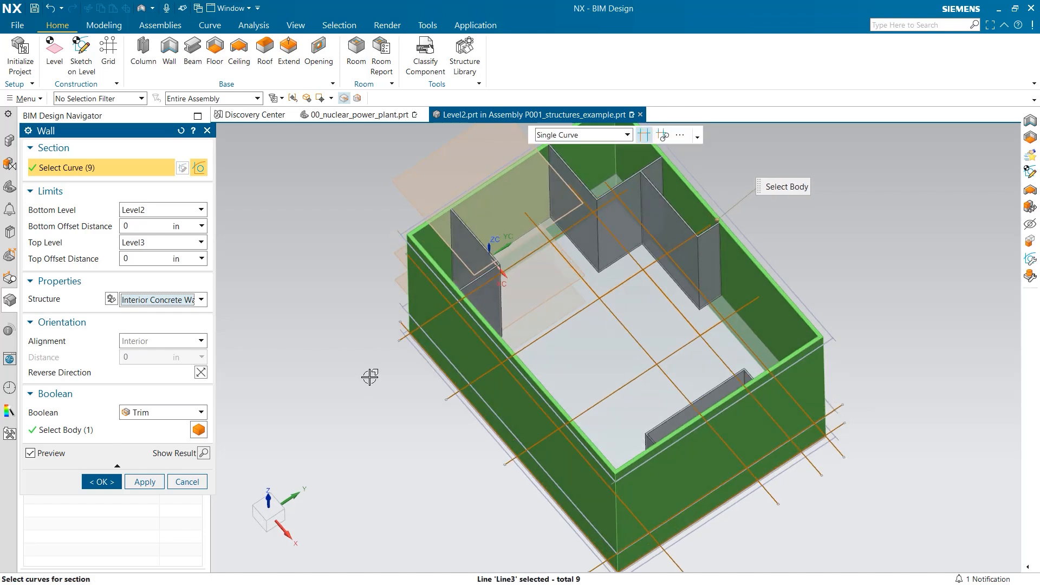
left_click(111, 480)
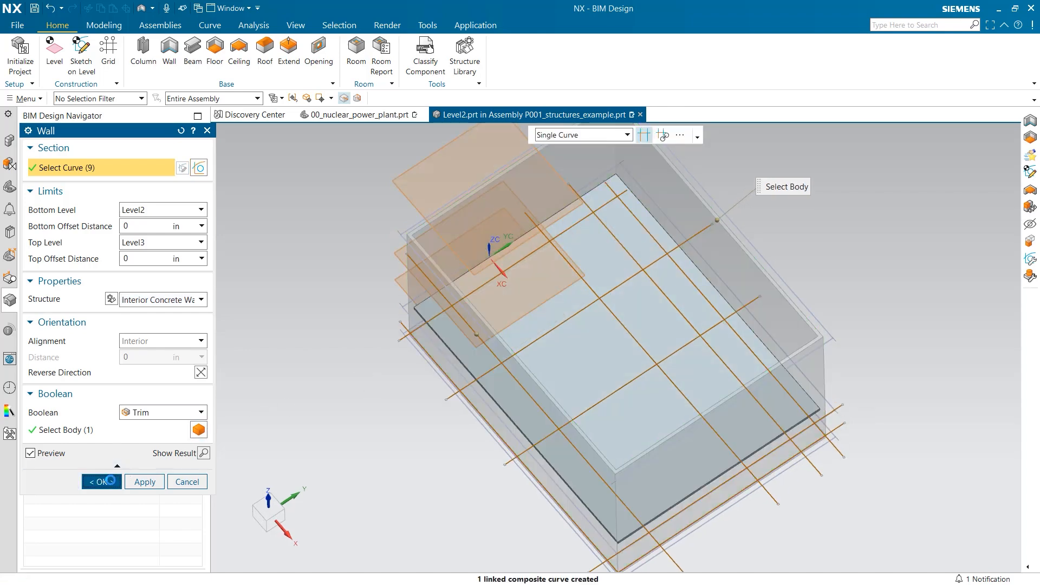
Make the top-level assembly P001_structures_example the work part and return to the BIM Design Navigator.
left_click(9, 140)
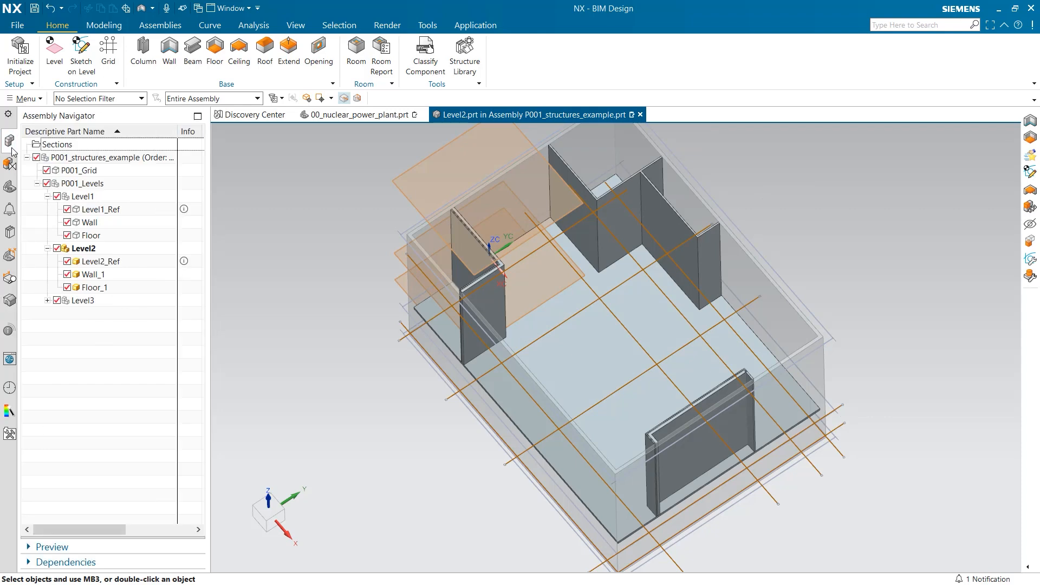
double_click(73, 158)
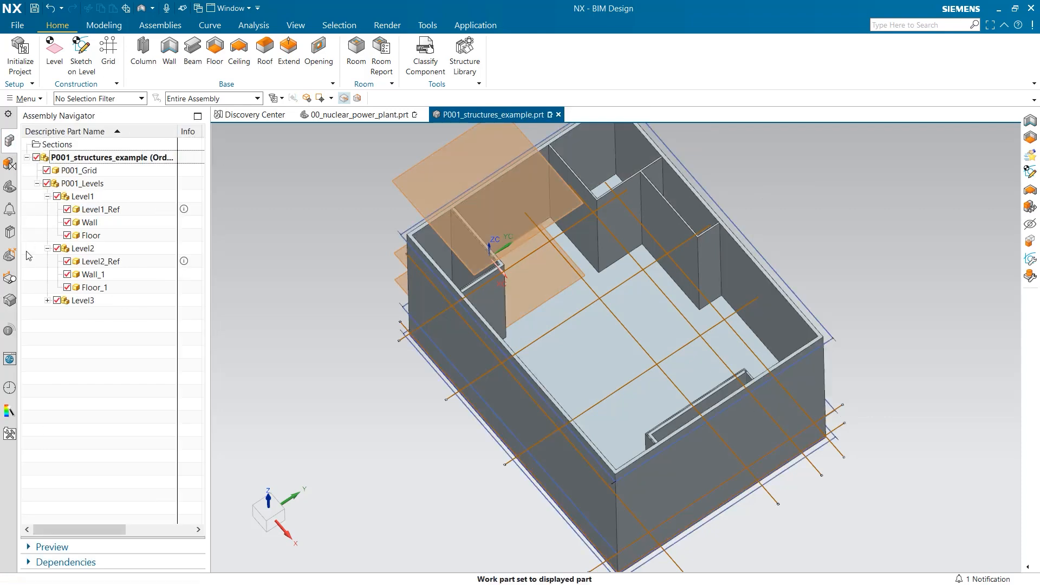
left_click(11, 299)
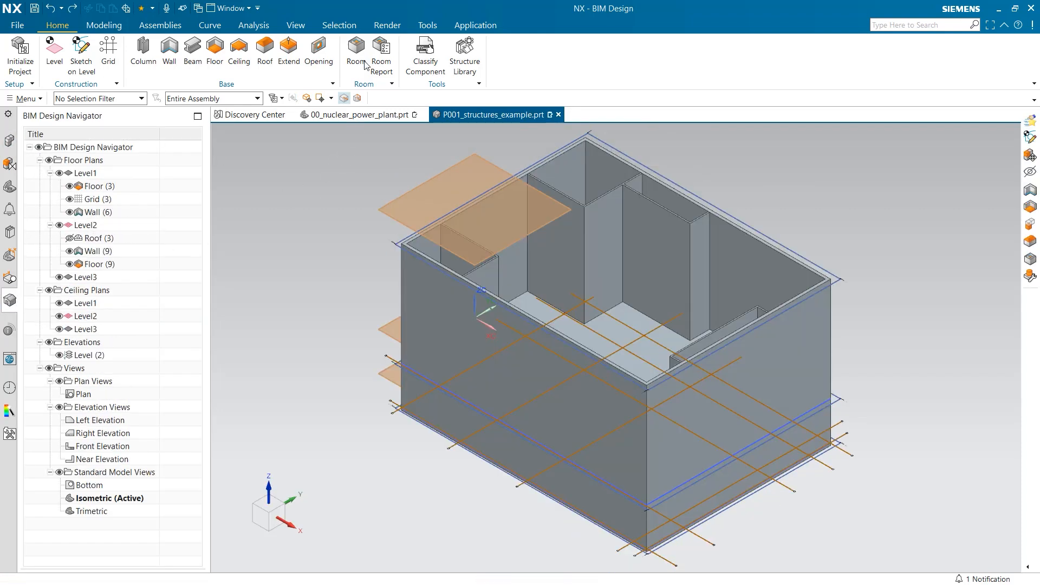
Define a room on the floor face of the larger enclosed corner on Level2, with Room ID Control Room.
left_click(357, 49)
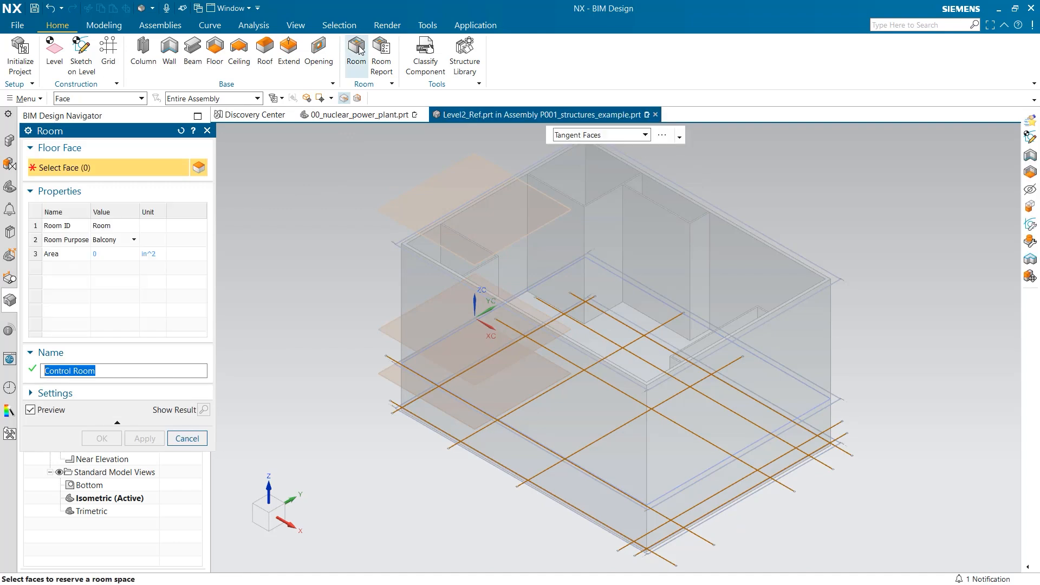
middle_click_drag(299, 249, 303, 274)
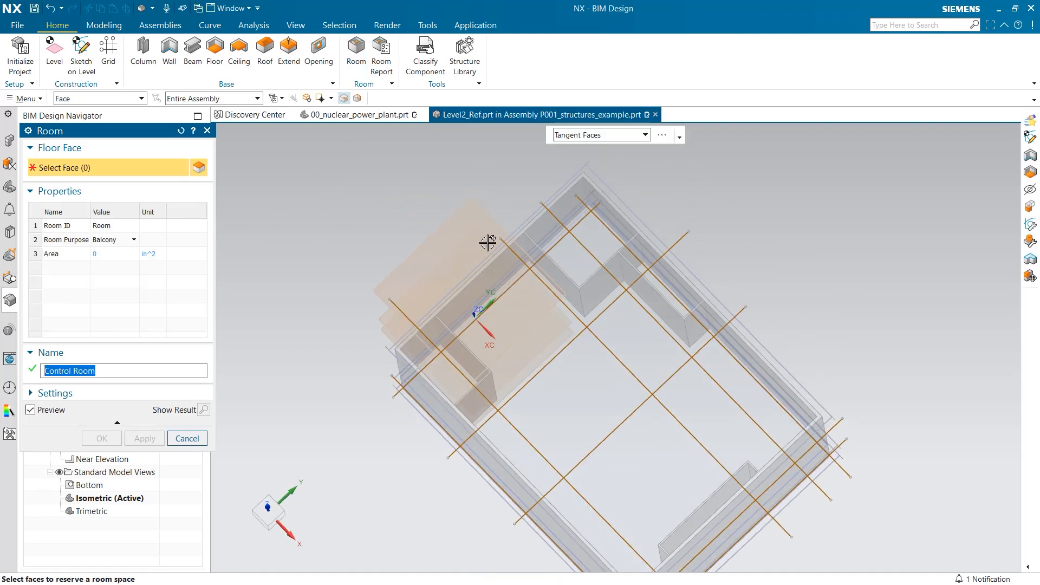
left_click(575, 249)
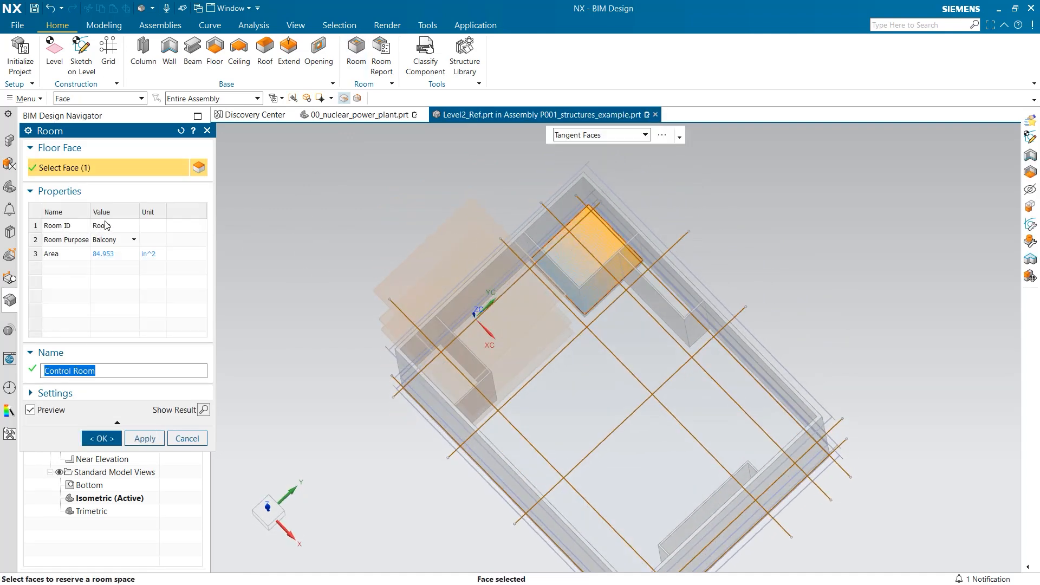
left_click(107, 225)
type("Control")
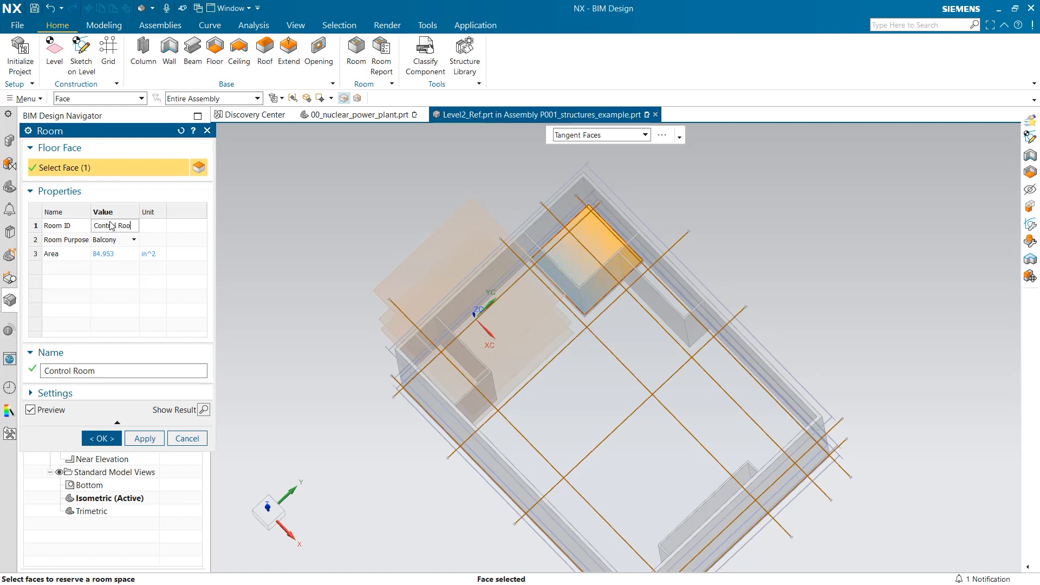
Set the Control Room's color to red and create the room.
left_click(42, 393)
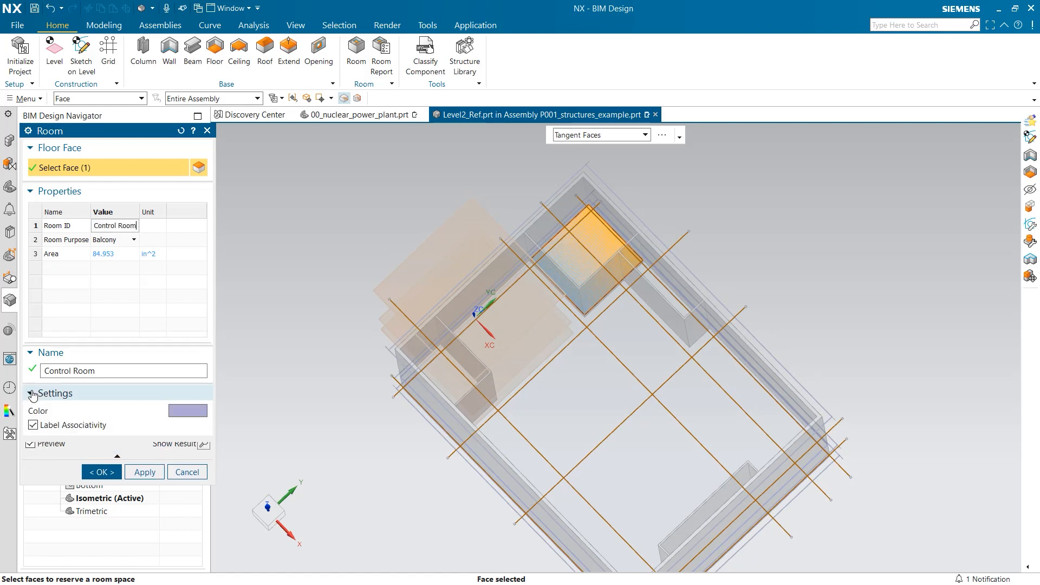
left_click(173, 417)
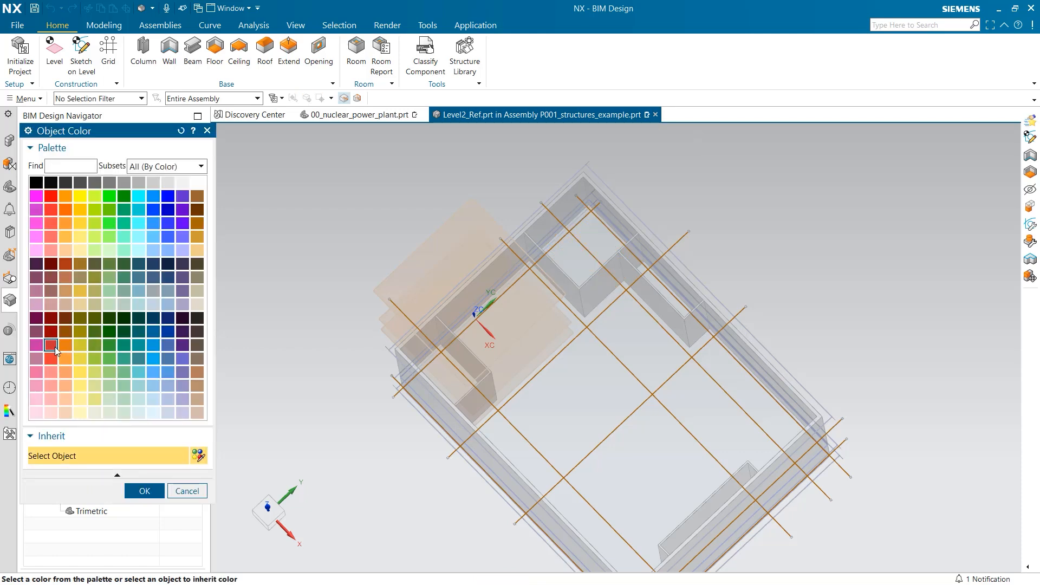
left_click(55, 348)
left_click(144, 490)
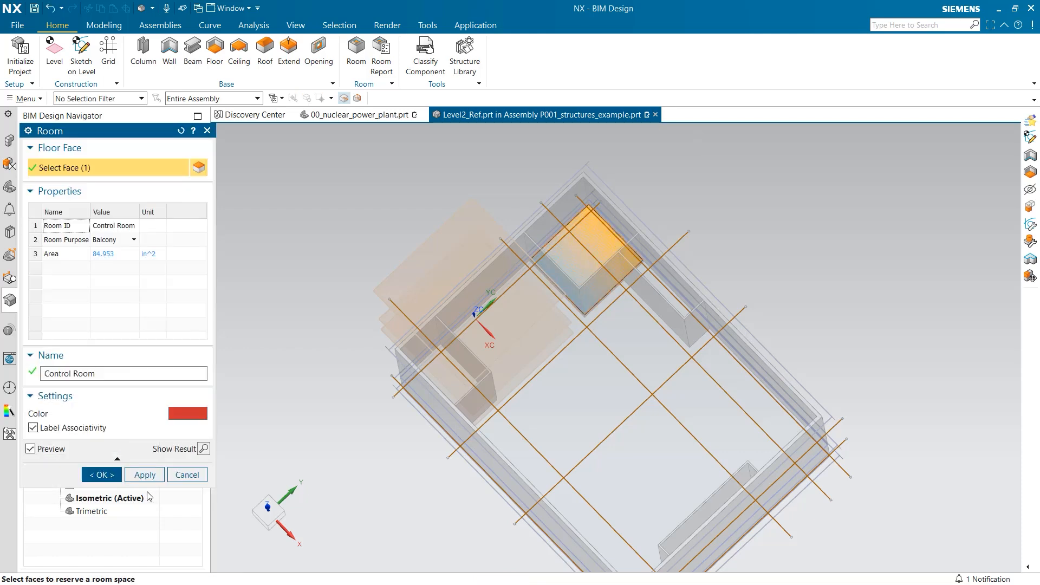
left_click(145, 474)
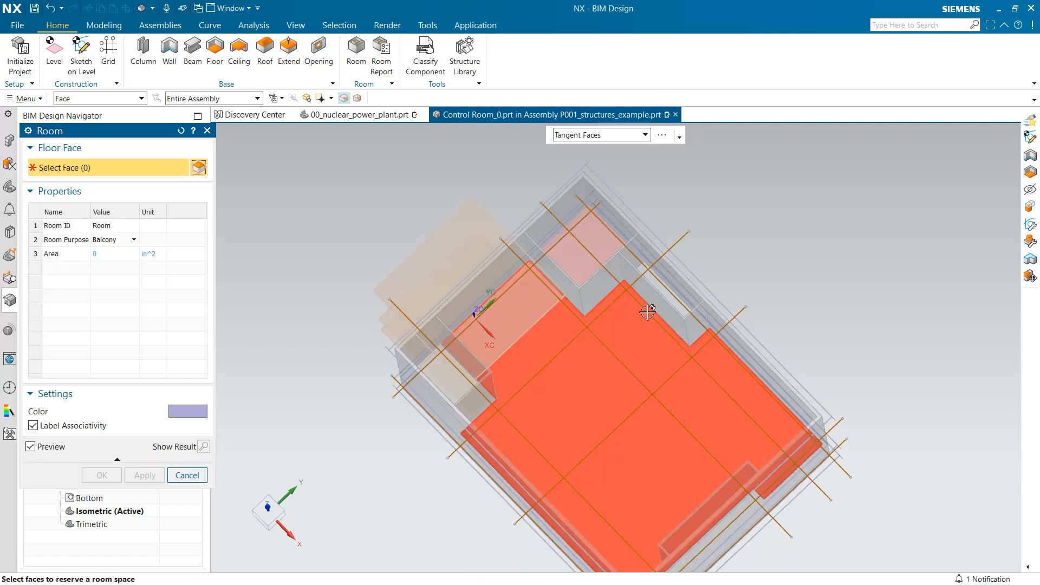
Create a blue room with Room ID Storage on the narrow enclosed floor face beside the Control Room.
left_click(679, 299)
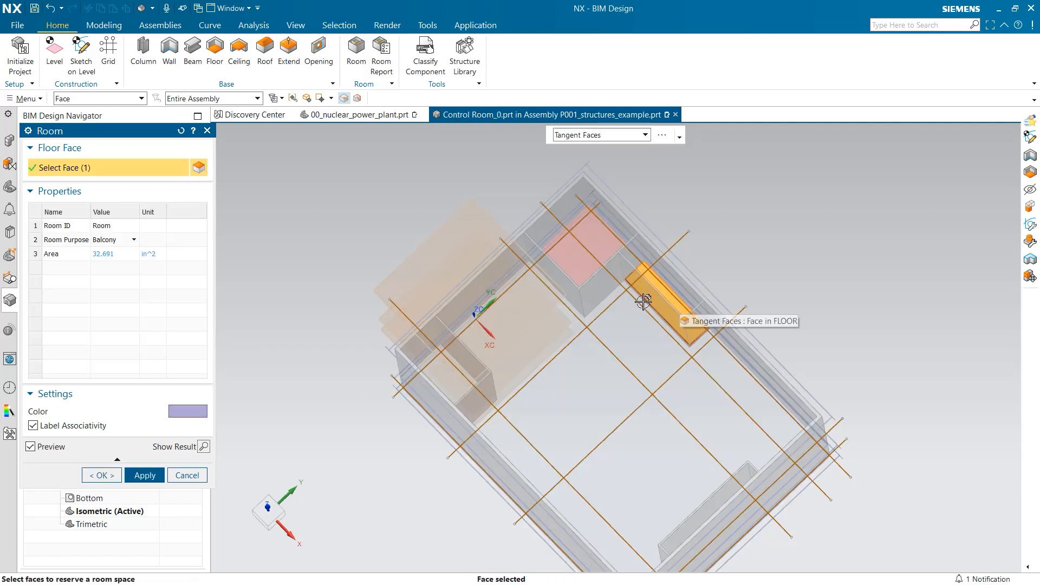
left_click(112, 226)
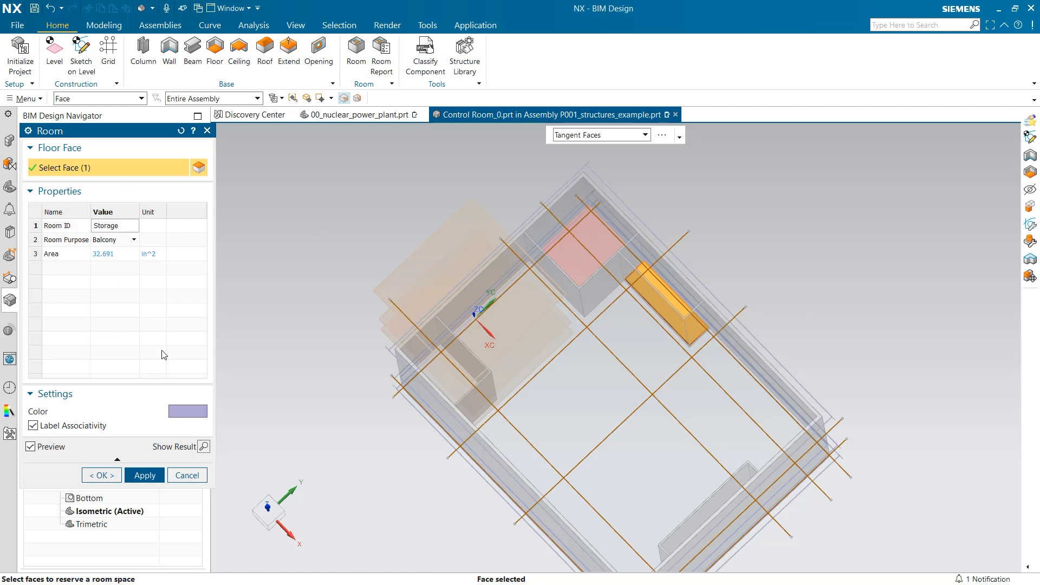
left_click(187, 411)
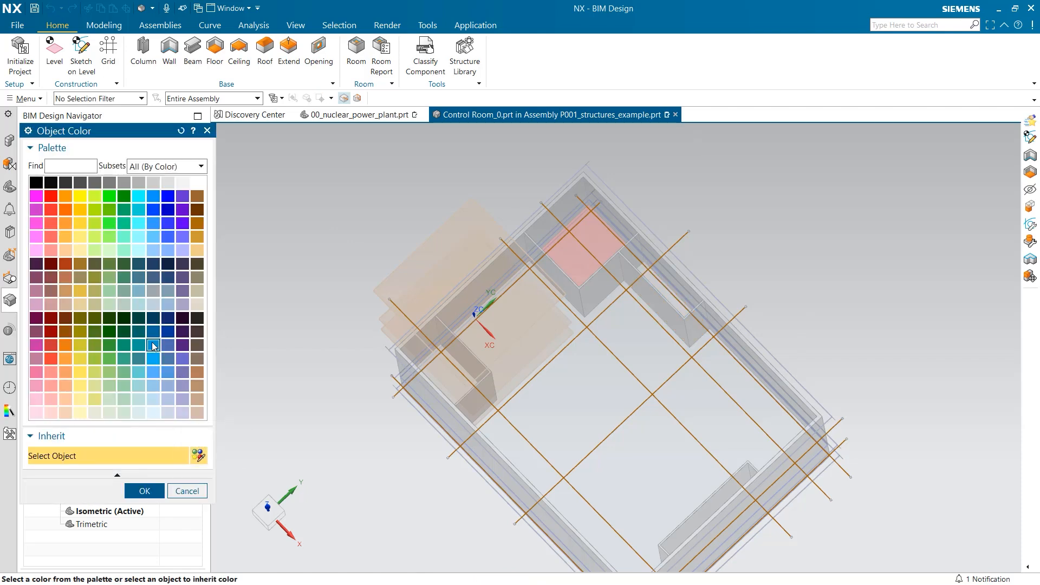
left_click(154, 345)
left_click(144, 491)
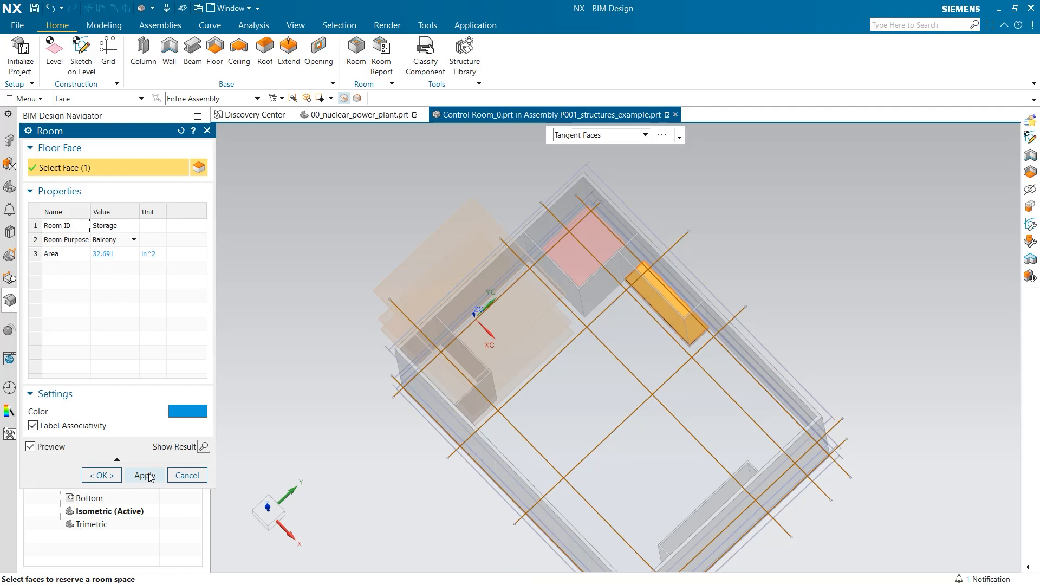
left_click(145, 475)
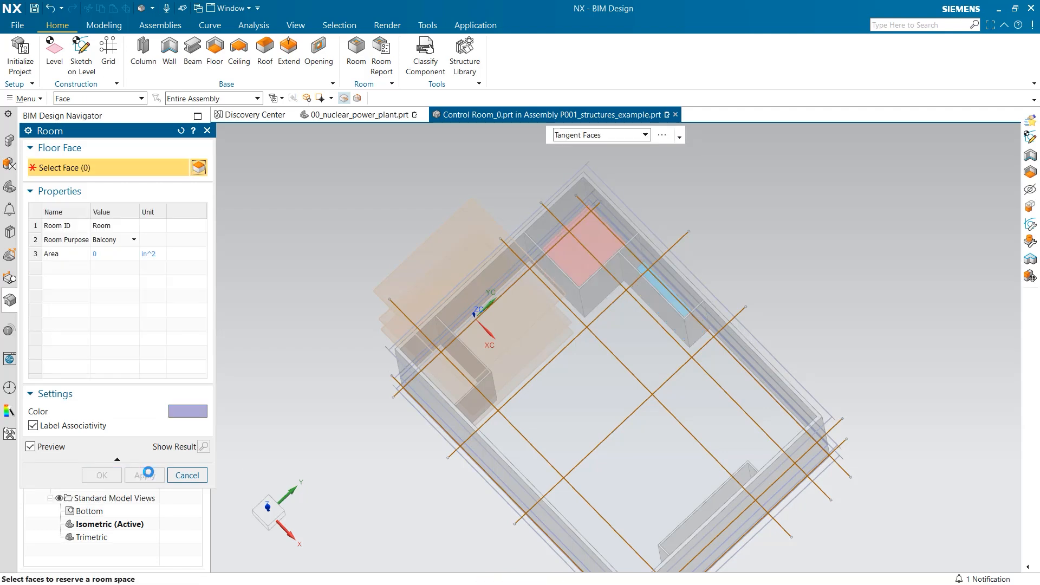
Create a brown room with Room ID Side Room on the small enclosed floor face at the corner opposite the Control Room.
left_click(442, 373)
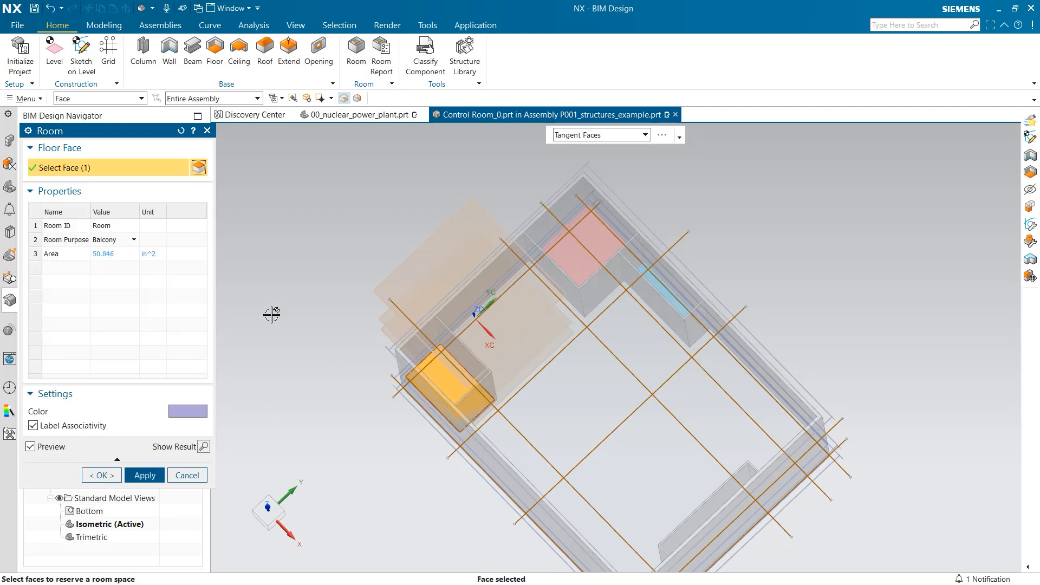
left_click(116, 225)
type("Side Room")
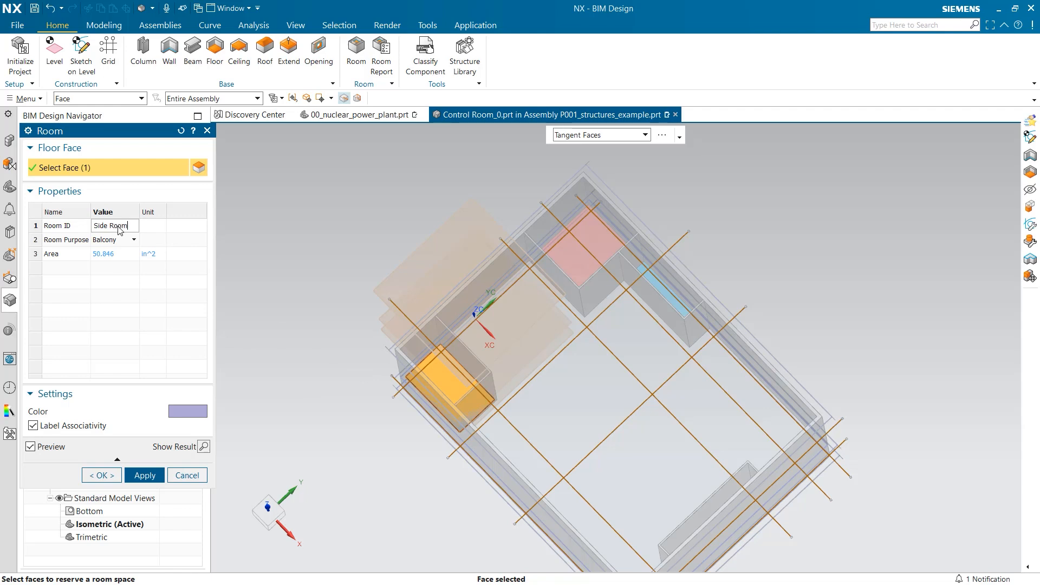
left_click(184, 414)
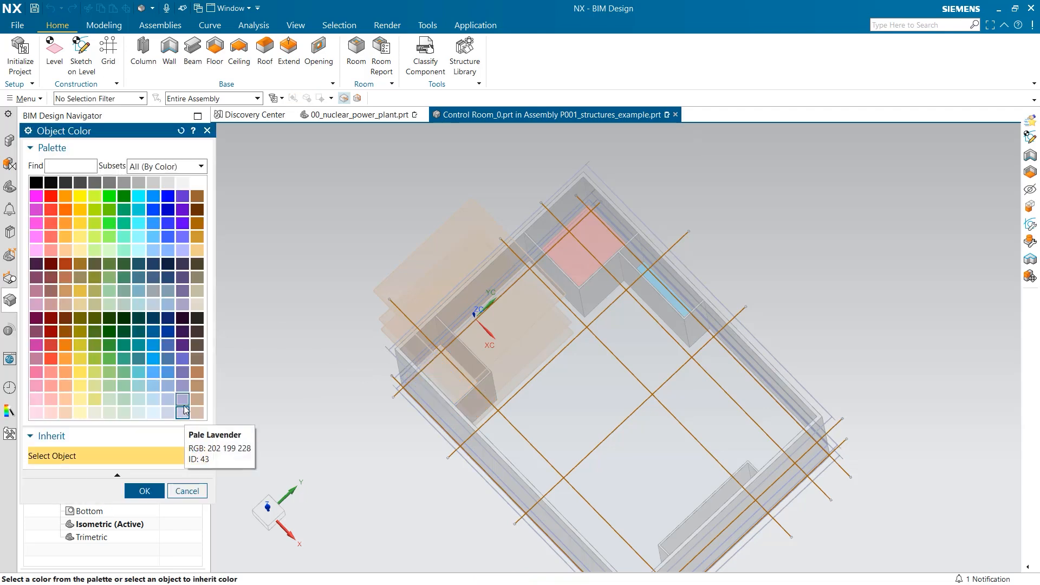
left_click(196, 224)
left_click(144, 491)
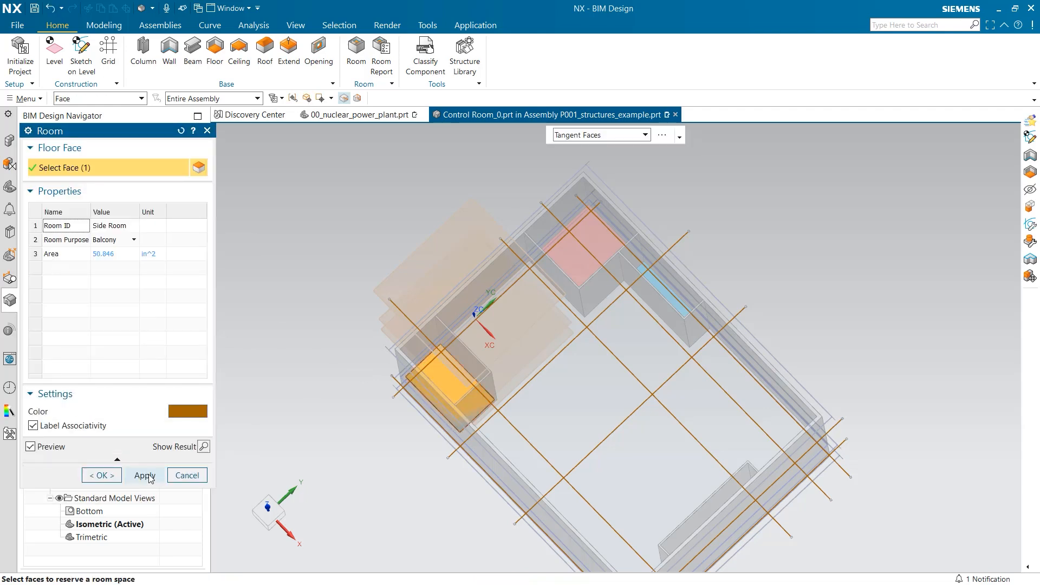
left_click(144, 475)
Create a green room with Room ID Piping Room on the narrow enclosed floor face along the far end wall.
middle_click_drag(364, 462, 361, 387)
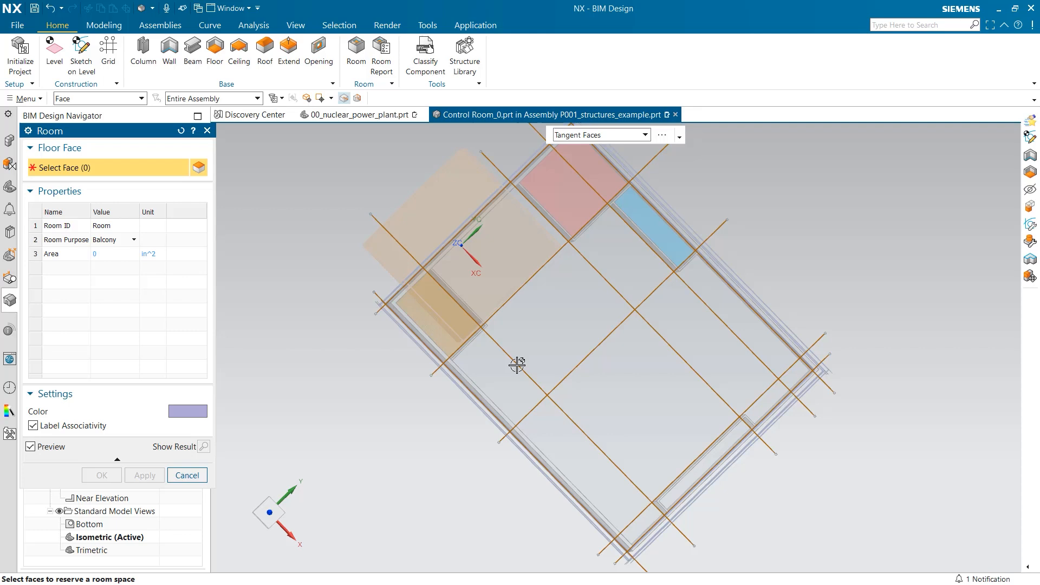
left_click(724, 443)
left_click(124, 225)
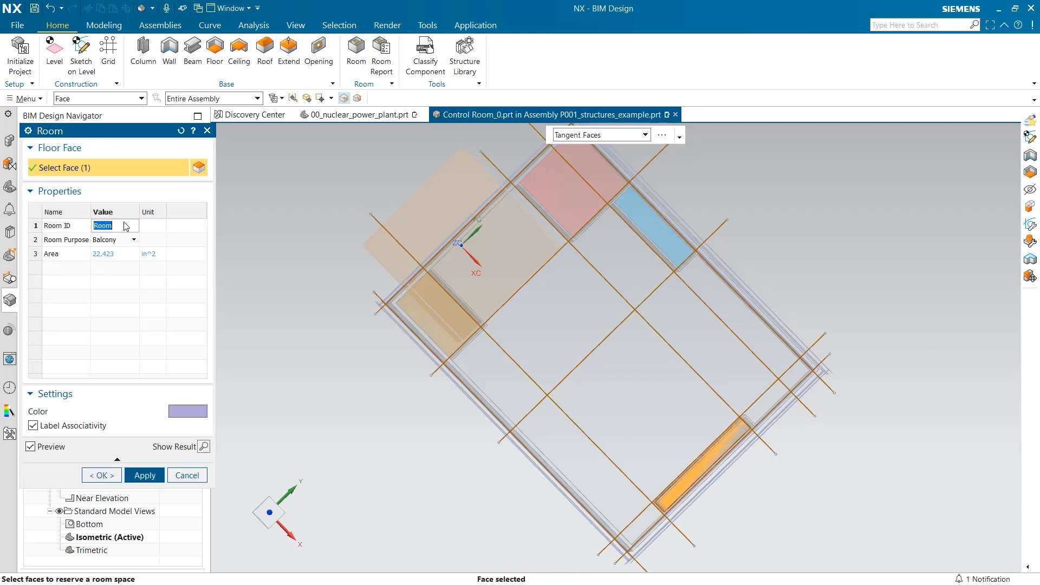
type("R")
left_click(182, 414)
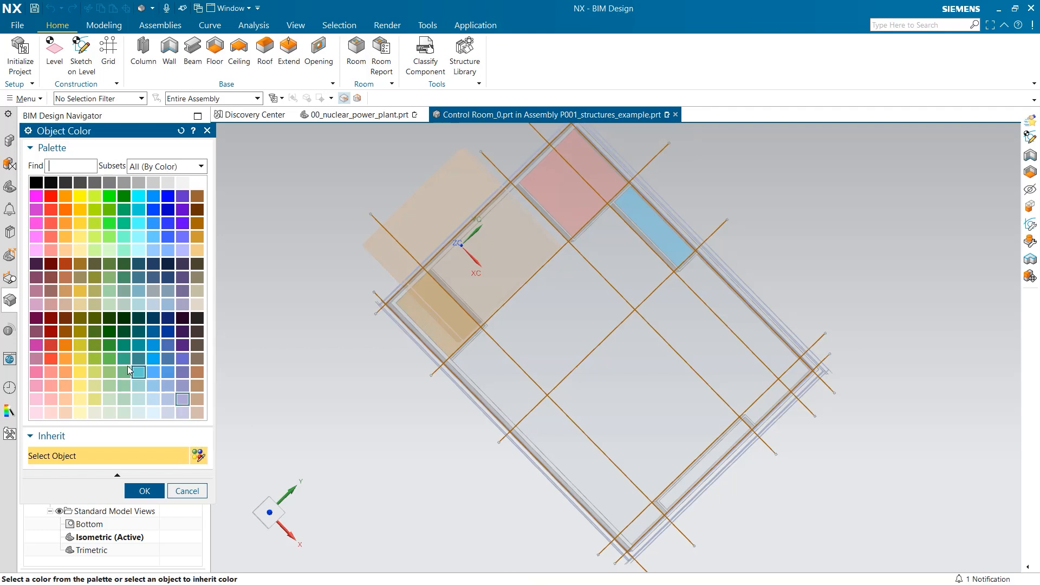
left_click(110, 348)
left_click(144, 491)
left_click(146, 475)
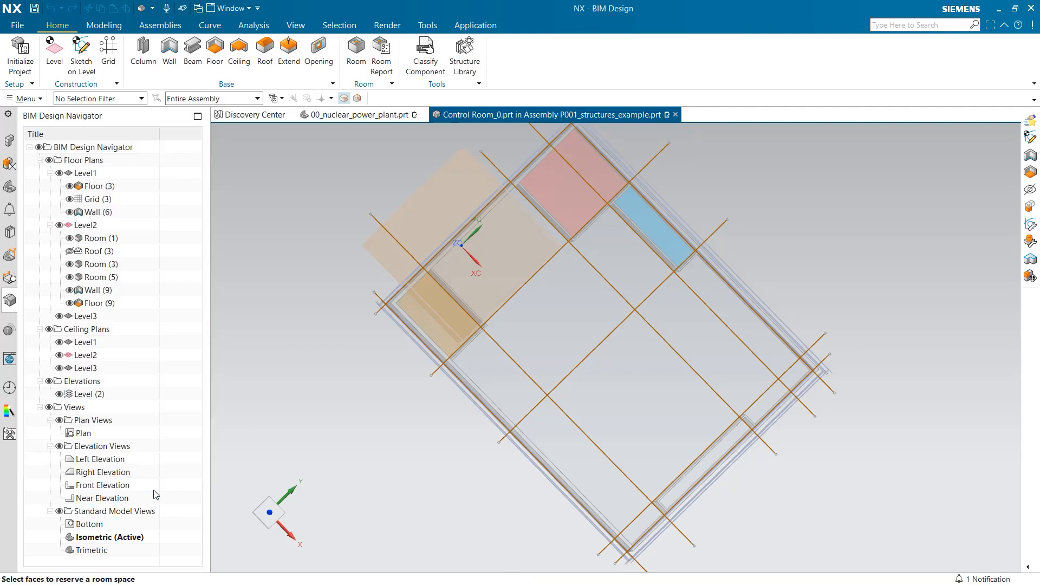
Create a yellow room with Room ID Main Floor on the large remaining floor face and finish the Room command.
left_click(531, 332)
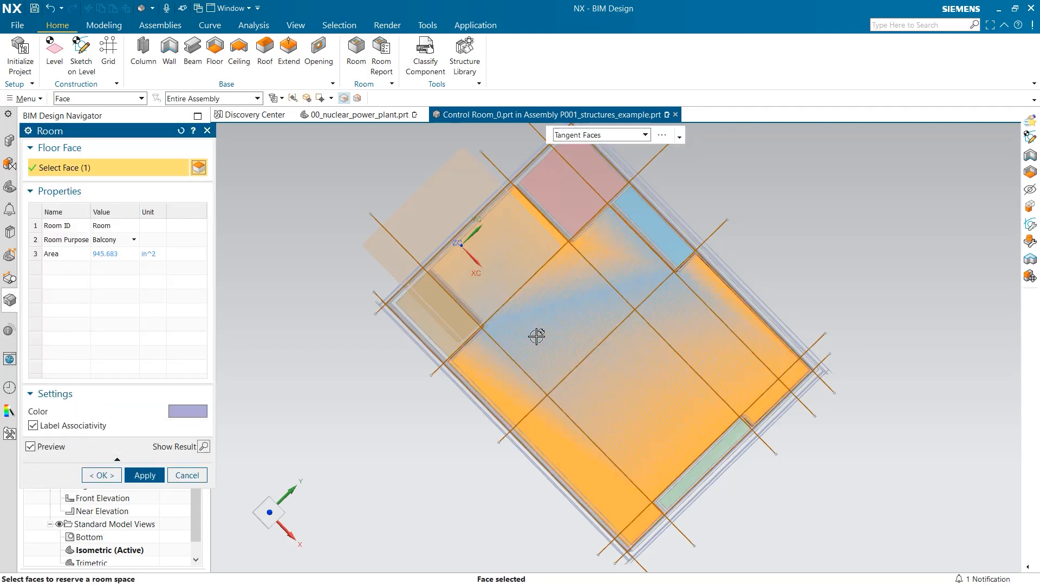
left_click(110, 228)
type("Main Floor")
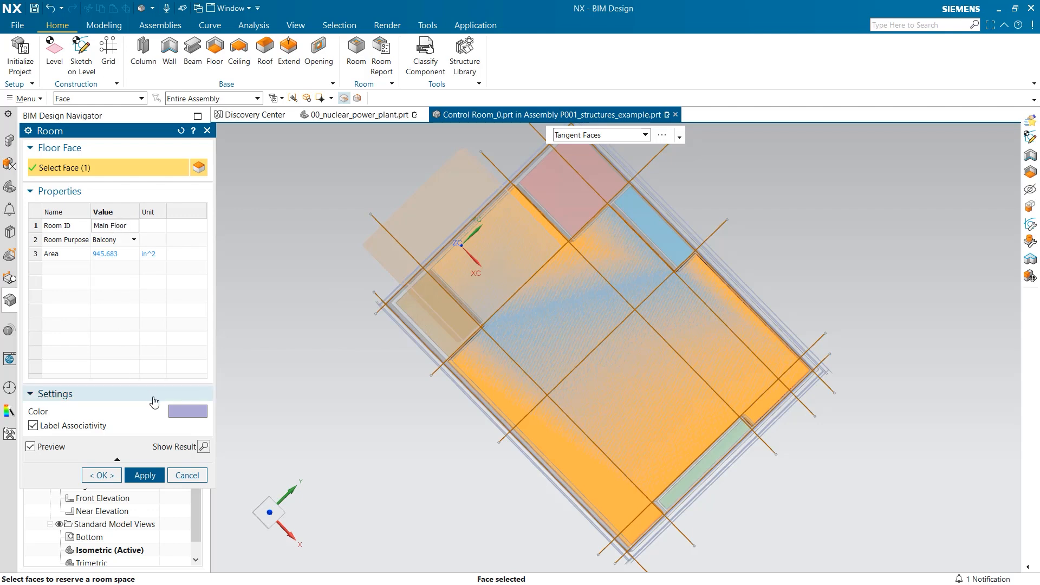
left_click(188, 412)
left_click(80, 372)
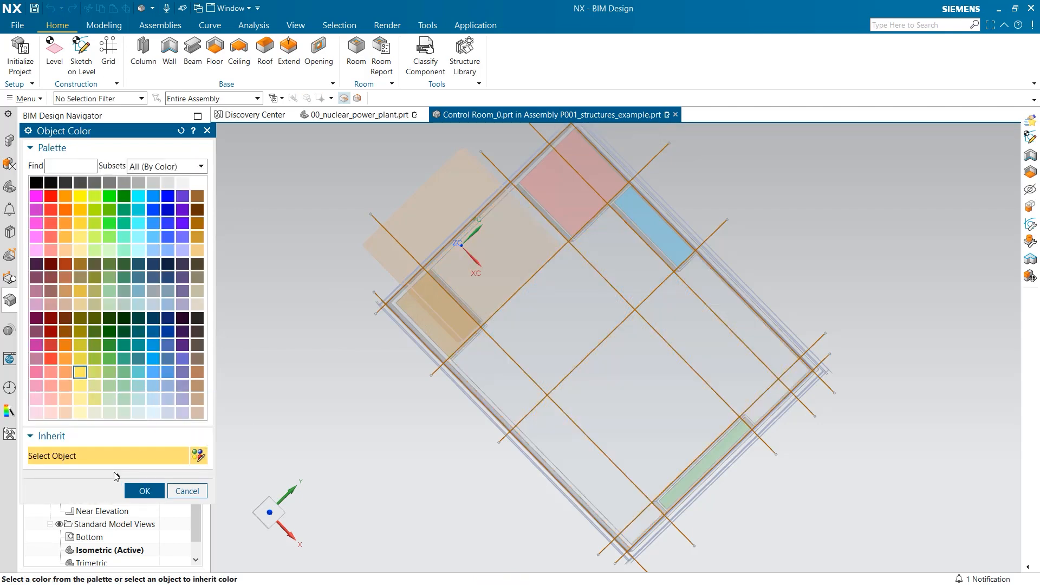
left_click(130, 488)
left_click(100, 475)
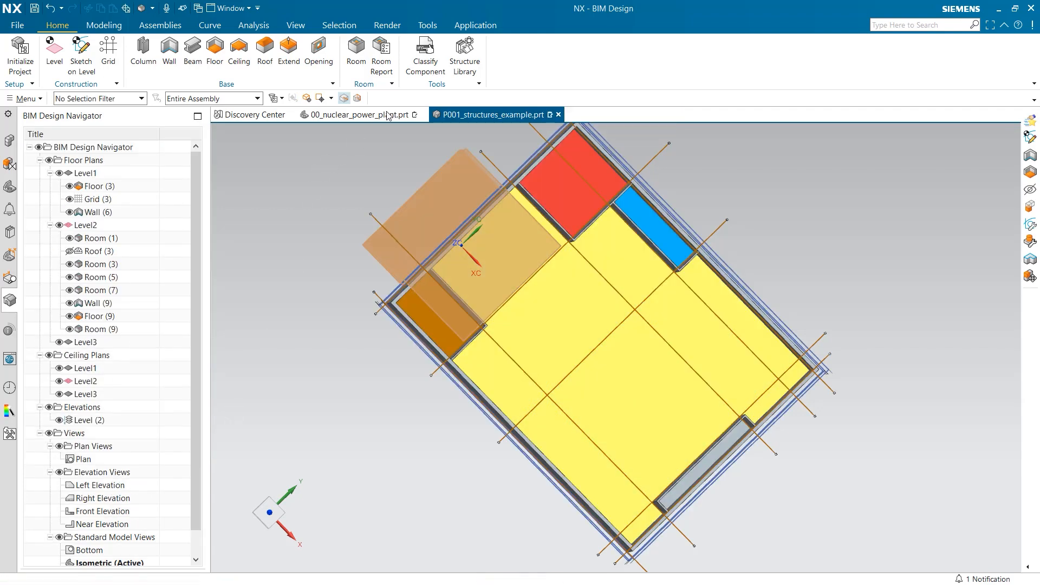
Generate a room report for Level2.prt to the file RoomReport.xlsx.
left_click(382, 65)
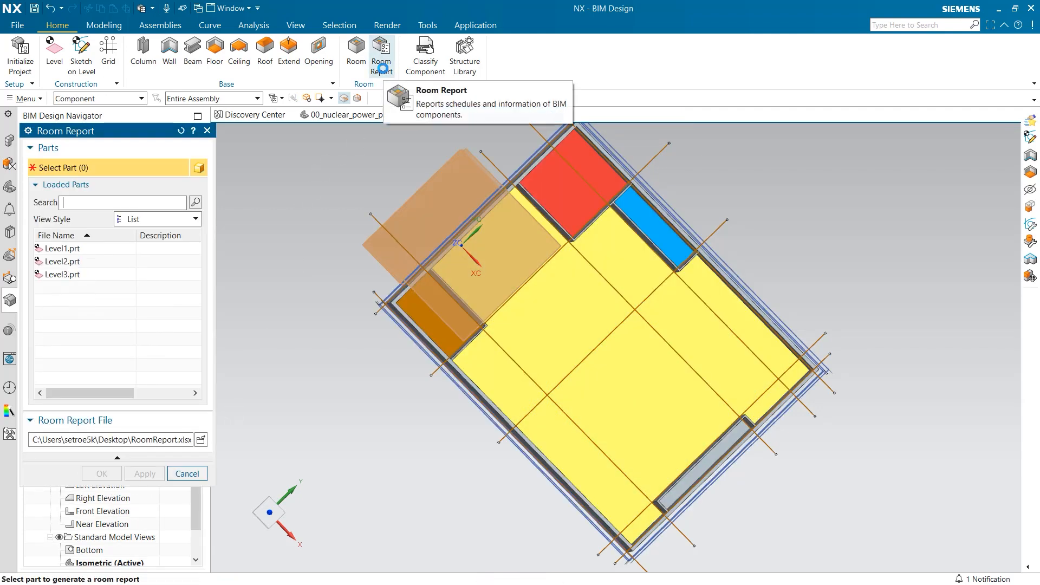
left_click(85, 261)
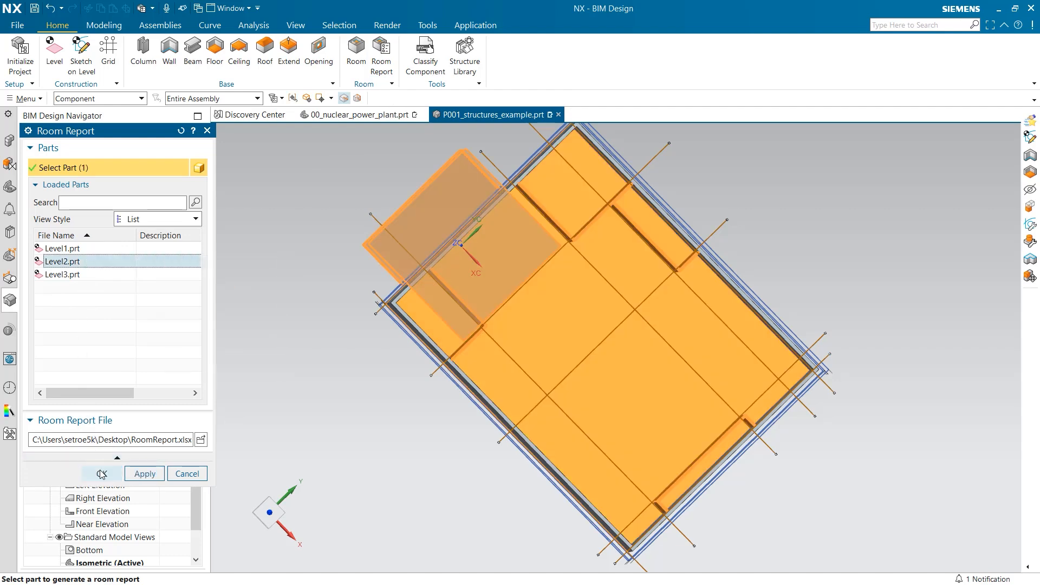
left_click(101, 474)
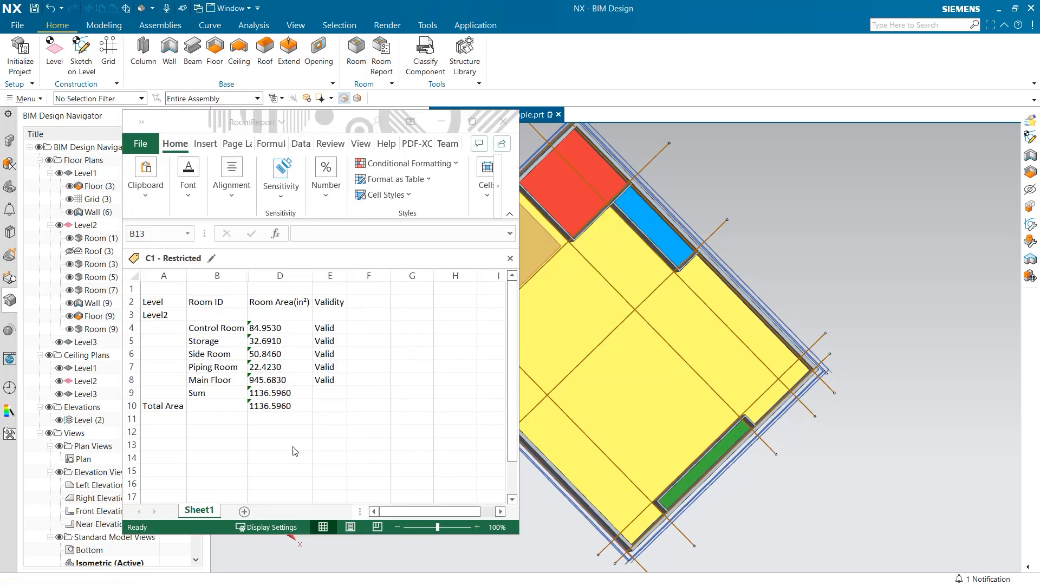
Add a Material heading in cell B13 of the room report, with Vinyl, Linoleum and Concrete listed in B14 to B16.
double_click(194, 443)
type("Material")
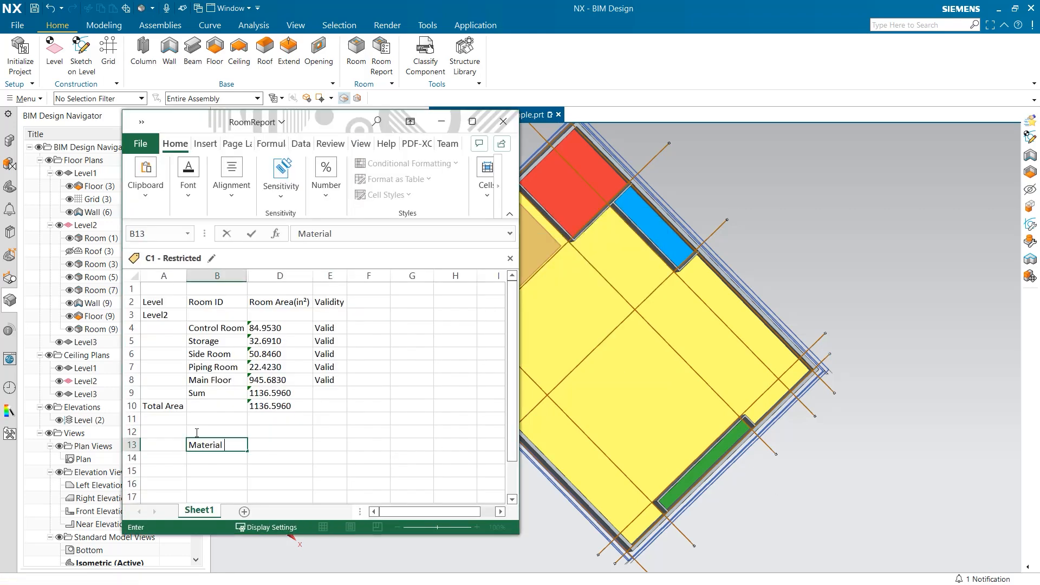
key("Return")
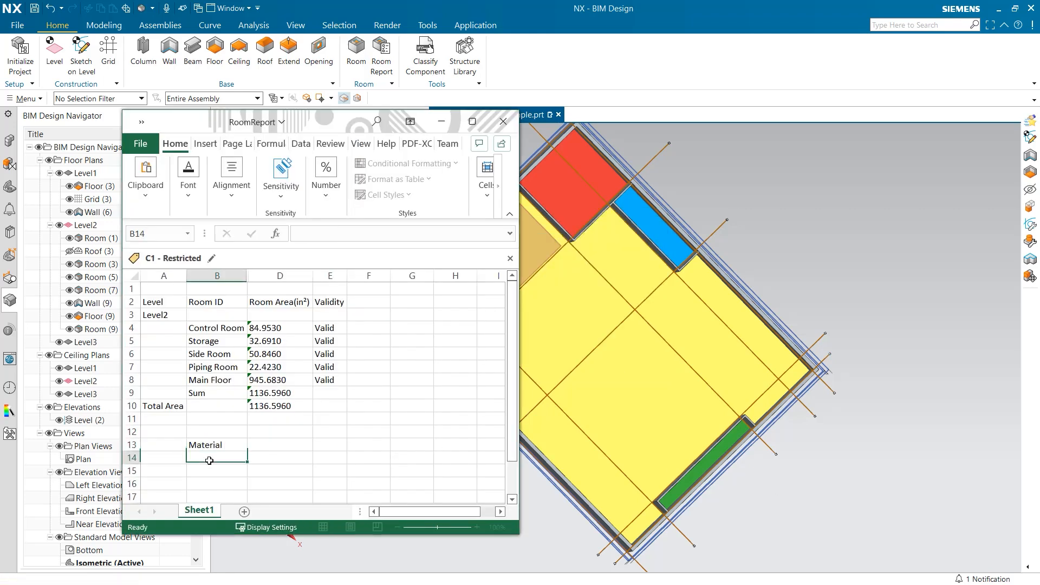
type("Vinyl")
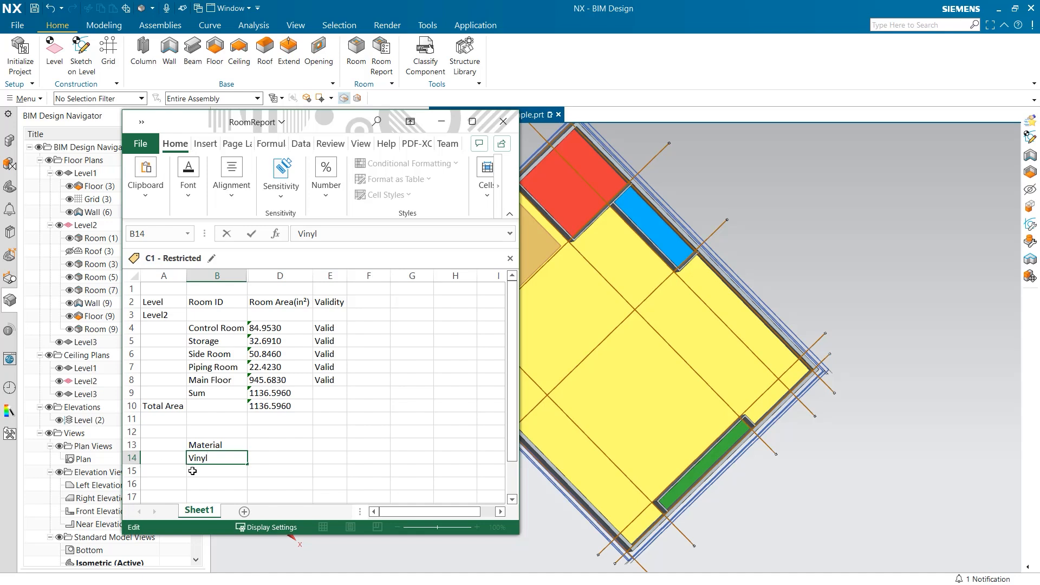
key("Return")
type("Linol")
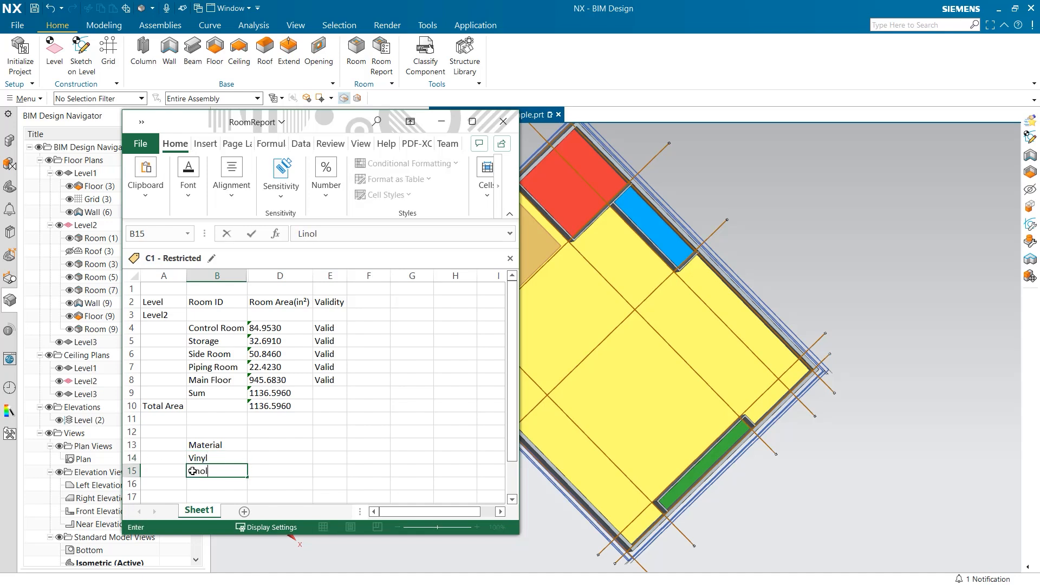
type("eum")
key("Return")
type("Concrete")
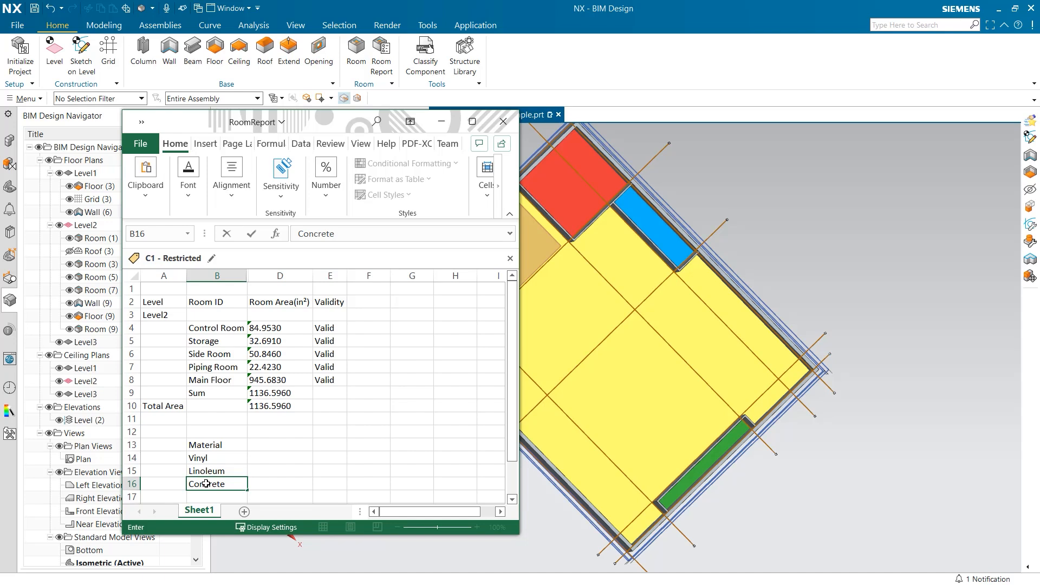
Calculate the Vinyl area in cell D14 as the sum of the Storage and Piping Room areas, =D5+D7.
left_click(262, 456)
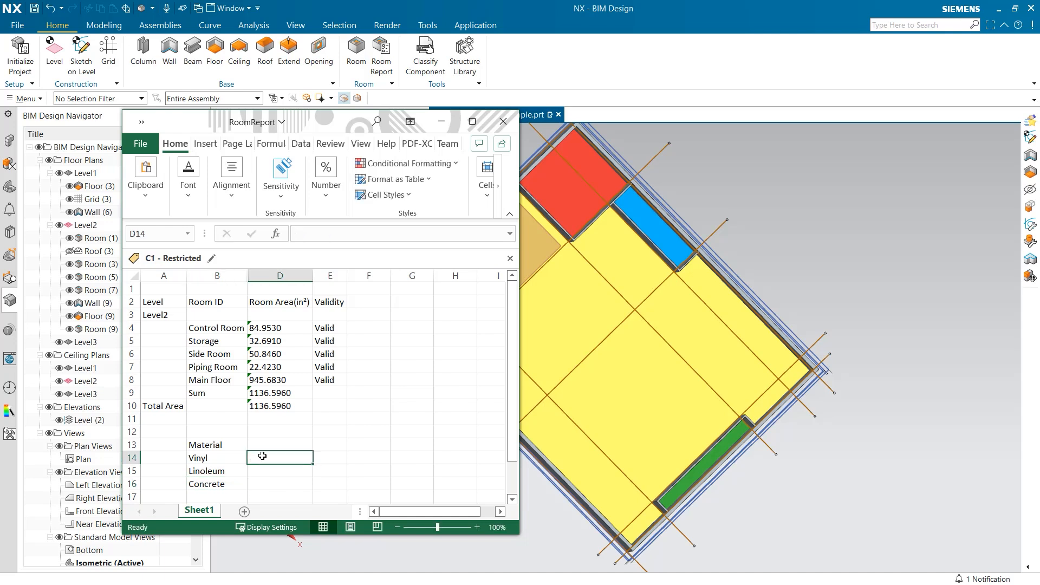
type("=")
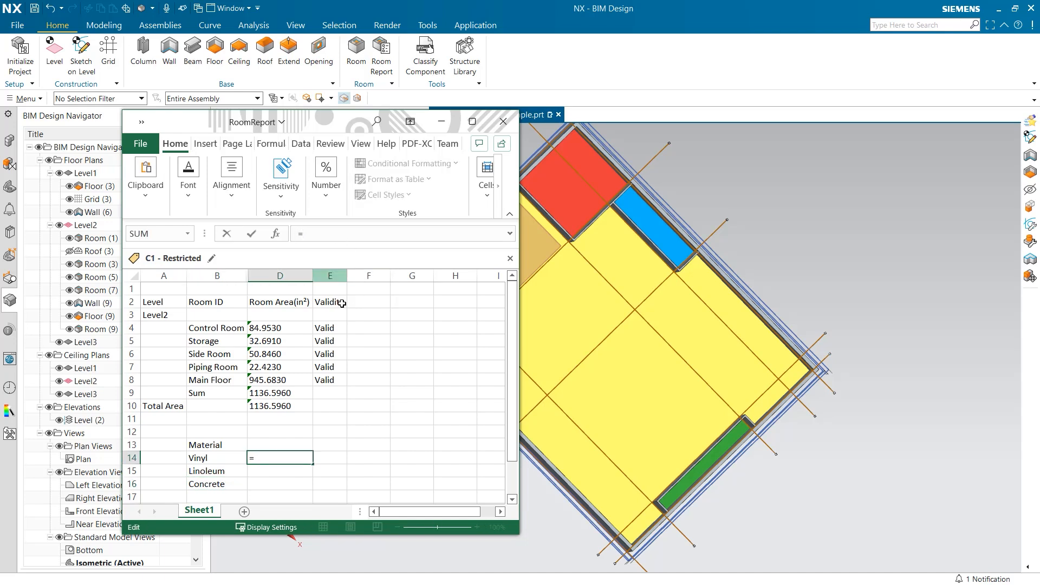
left_click(294, 342)
type("+")
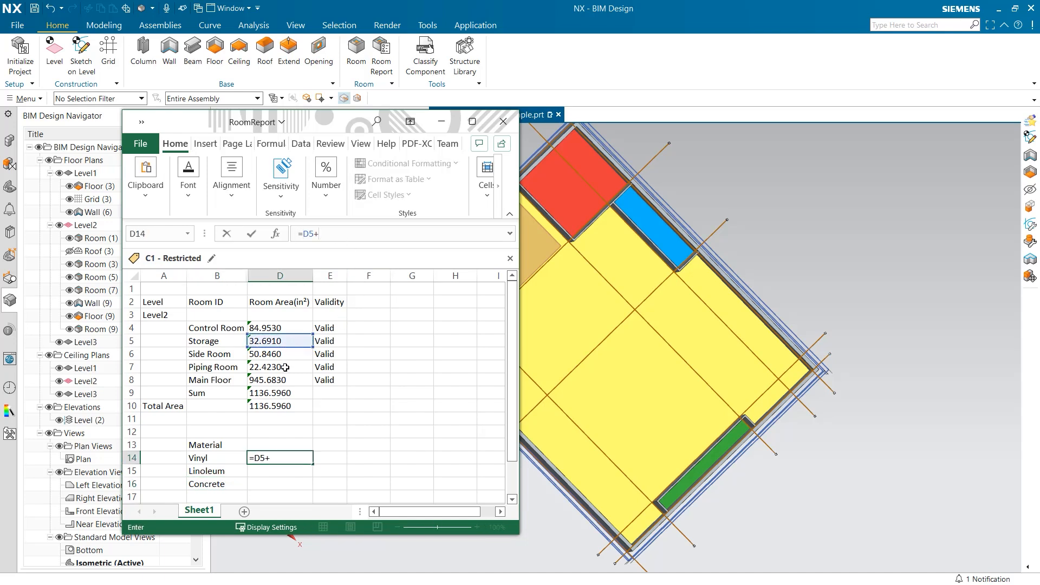
left_click(285, 367)
key("Return")
Calculate the Linoleum area in D15 as =D4+D6 and reference the Main Floor area for Concrete in D16 as =D8.
type("=")
left_click(299, 328)
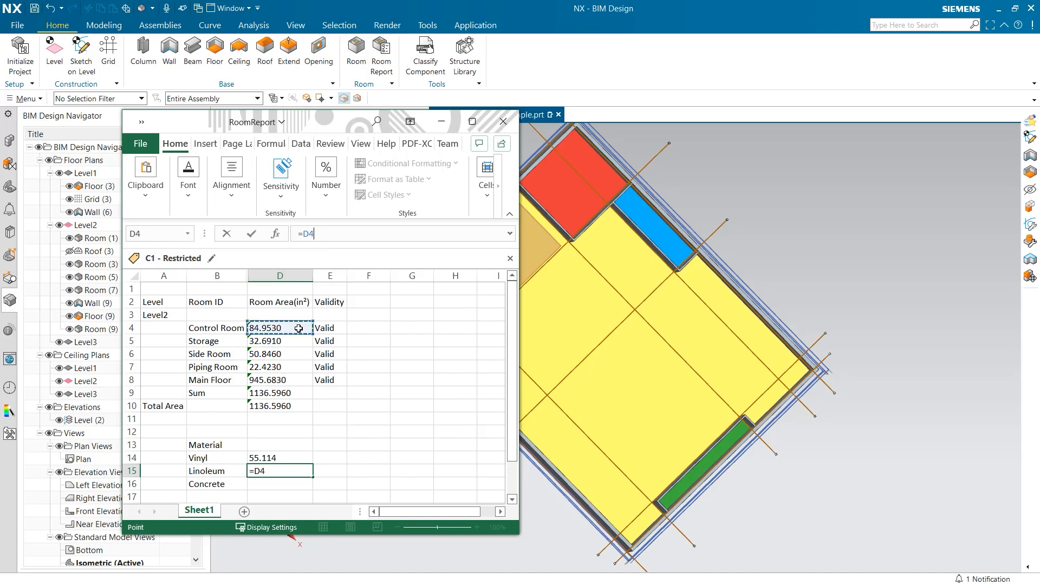
type("+")
left_click(281, 353)
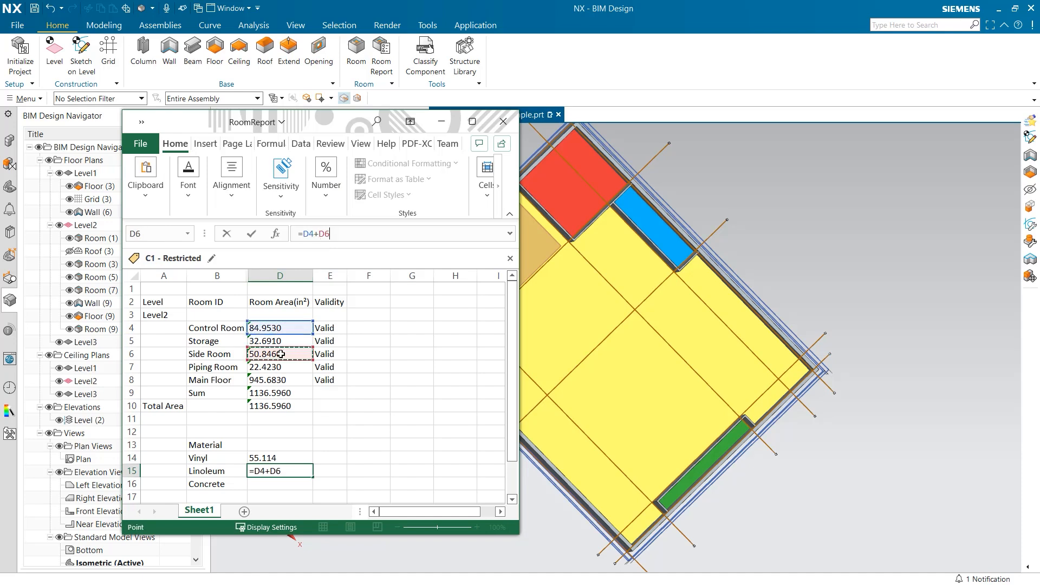
key("Return")
type("=")
left_click(284, 381)
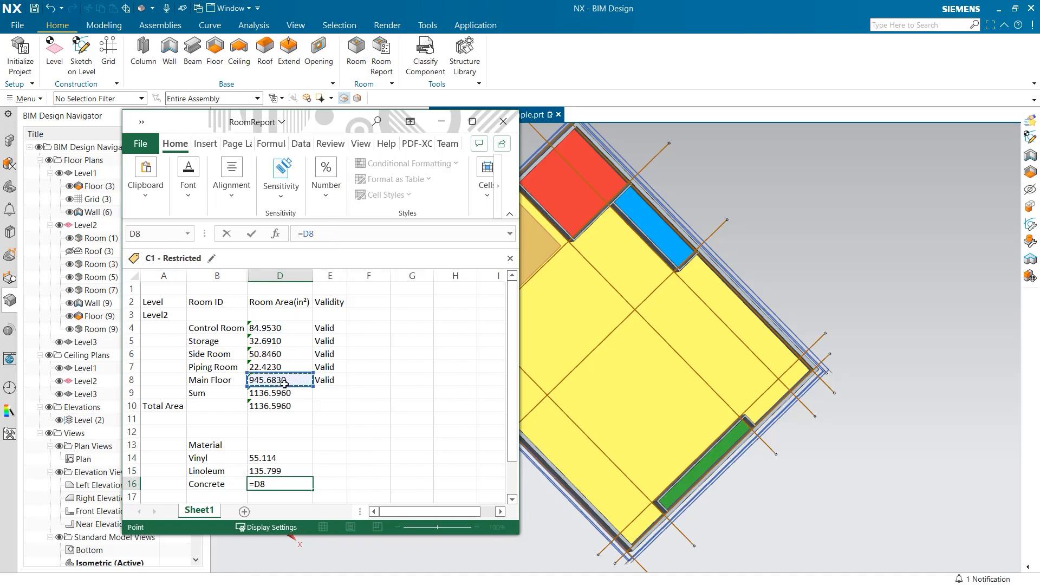
key("Return")
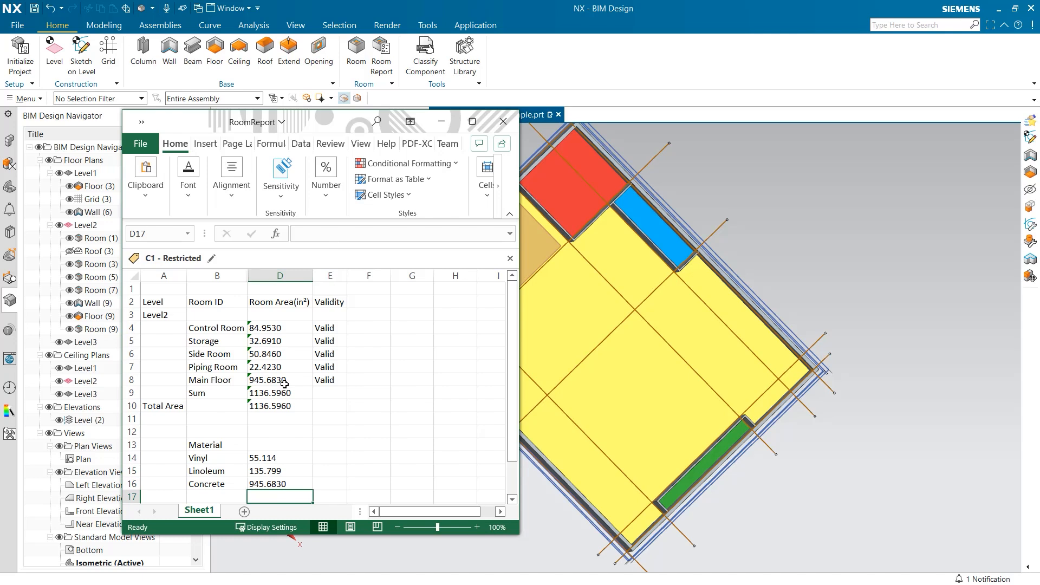
Minimize the room report, return to the NX model and make Level3 the work part.
left_click(441, 121)
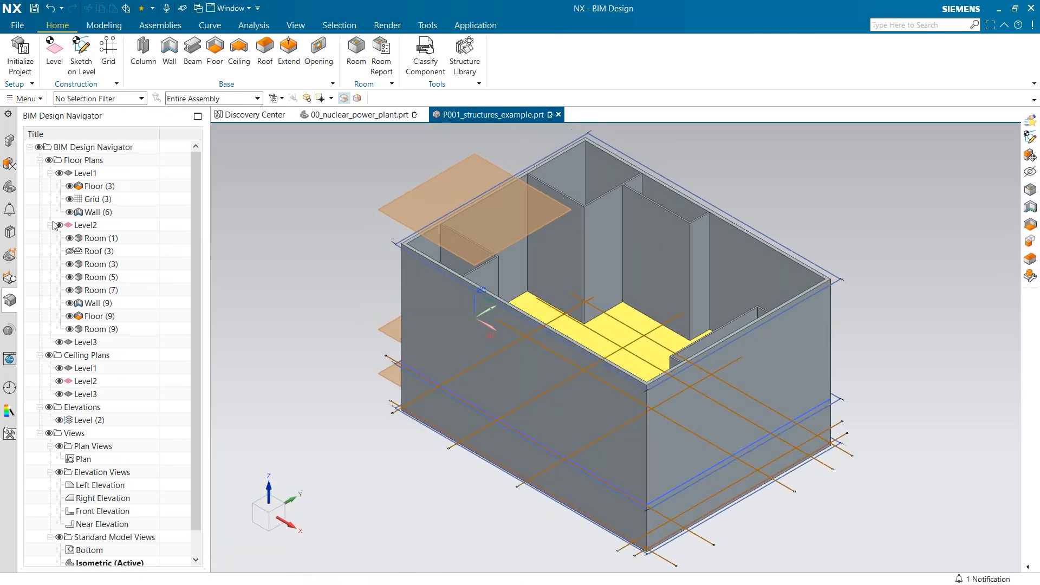
left_click(51, 225)
left_click(103, 241)
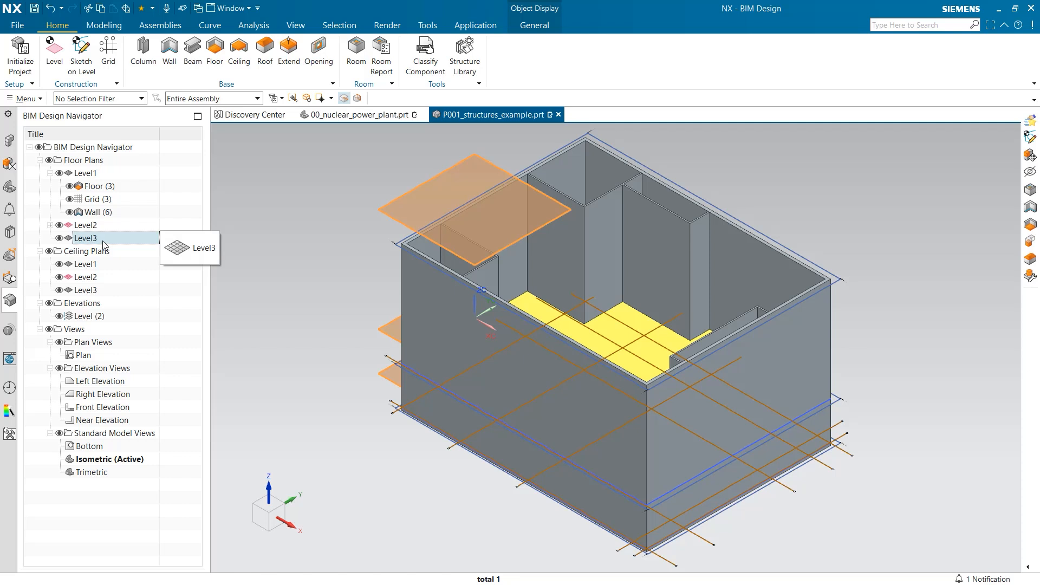
right_click(103, 243)
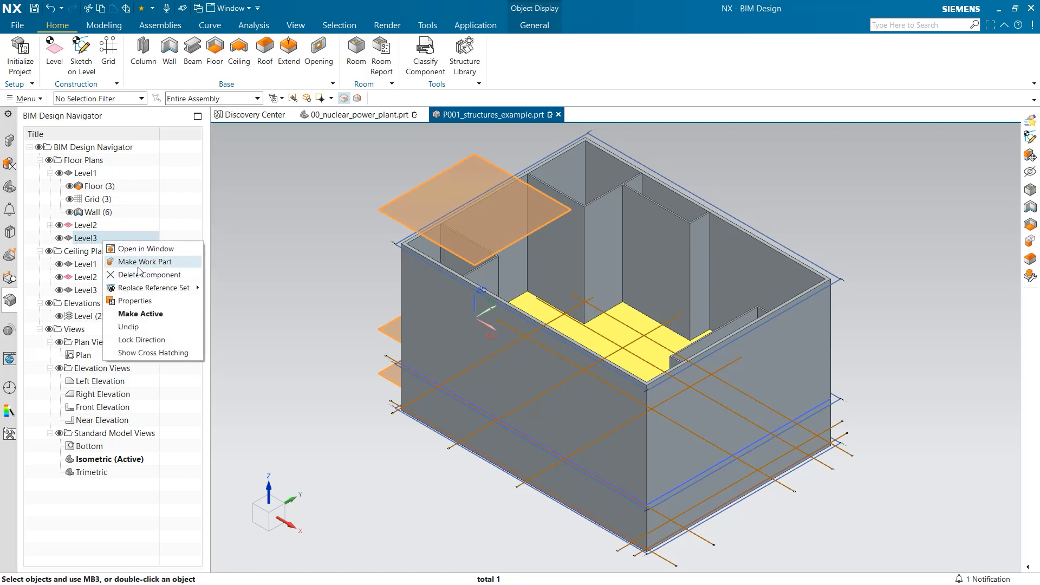
left_click(139, 263)
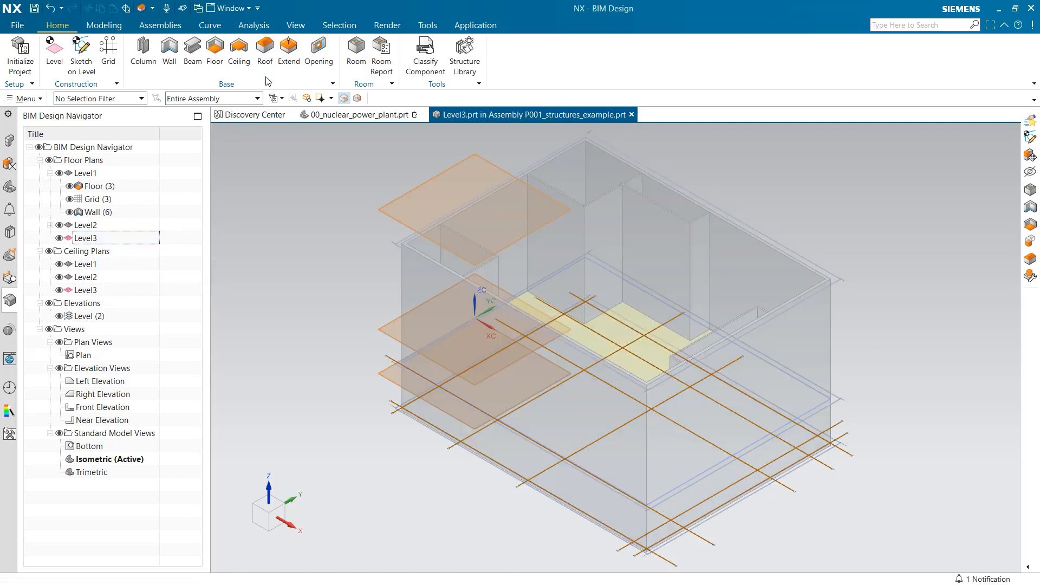
Create a flat footprint roof from the four outer boundary lines, with base level Level3 and structure Roof Style 1.
left_click(265, 54)
left_click(666, 494)
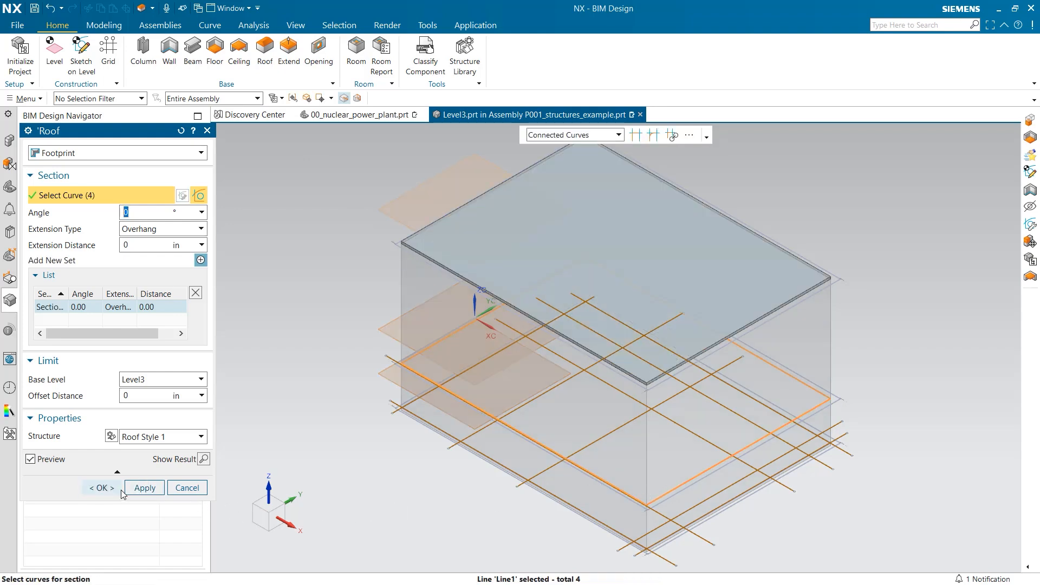
left_click(117, 488)
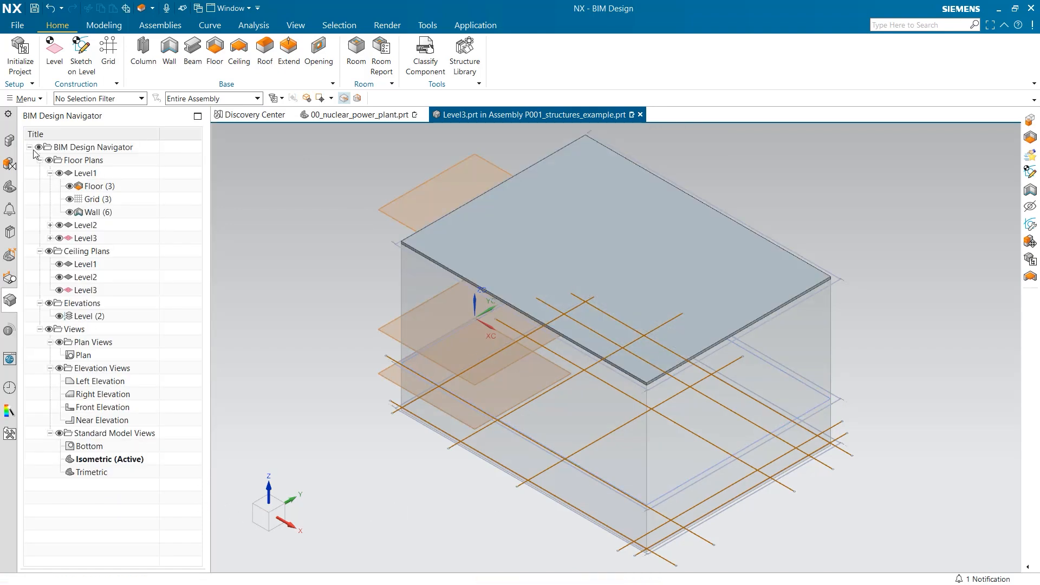
Make P001_structures_example the work part and switch to the 00_nuclear_power_plant.prt assembly to view the building in the plant.
left_click(9, 140)
double_click(65, 157)
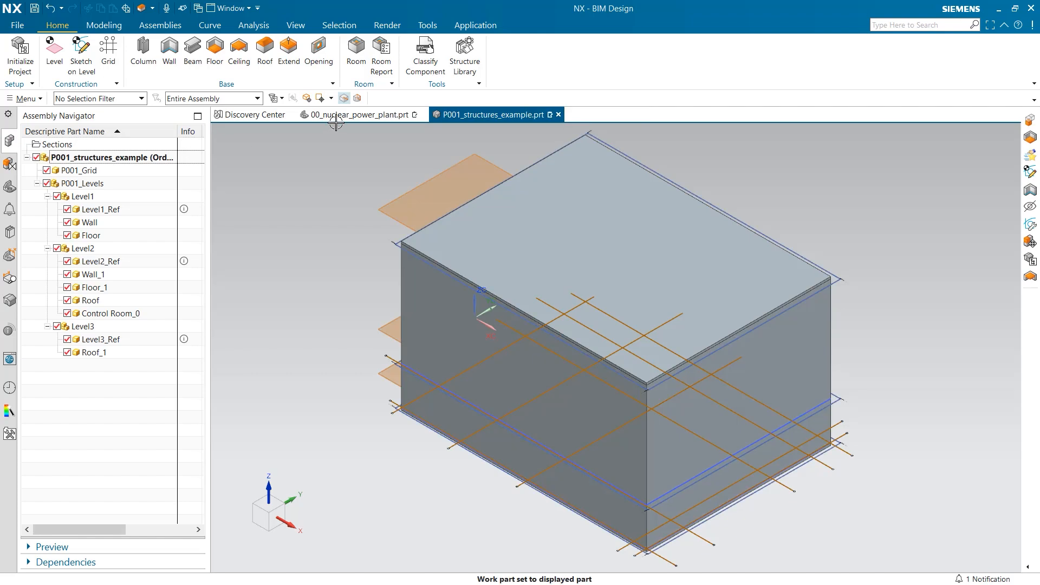
left_click(336, 118)
middle_click_drag(357, 225, 353, 204)
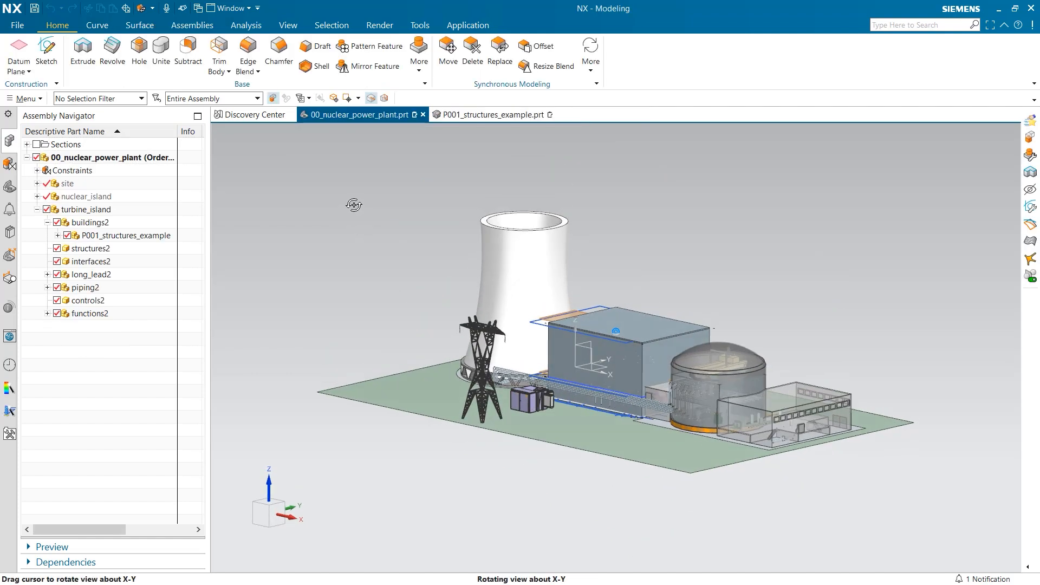